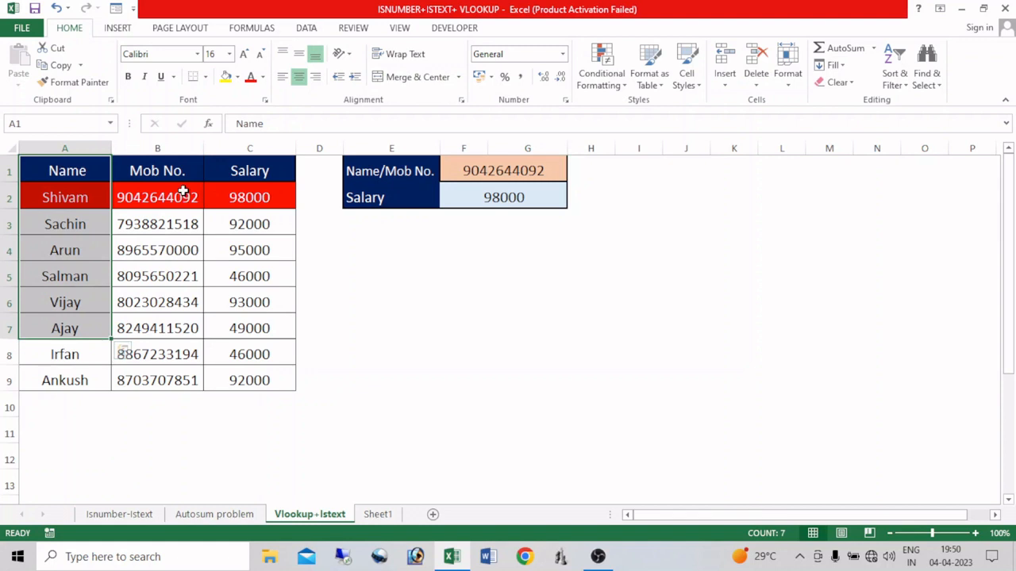
Step: Choose the name from row 4 in the Name/Mob No. lookup cell F1 and check its salary result
click(536, 171)
click(574, 174)
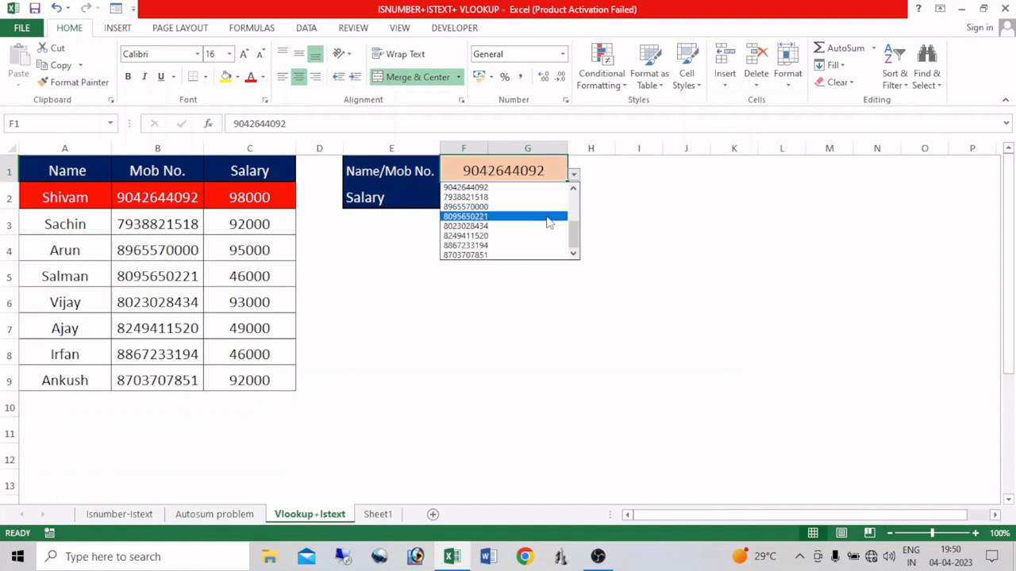
scroll(524, 218, up, 3)
click(508, 207)
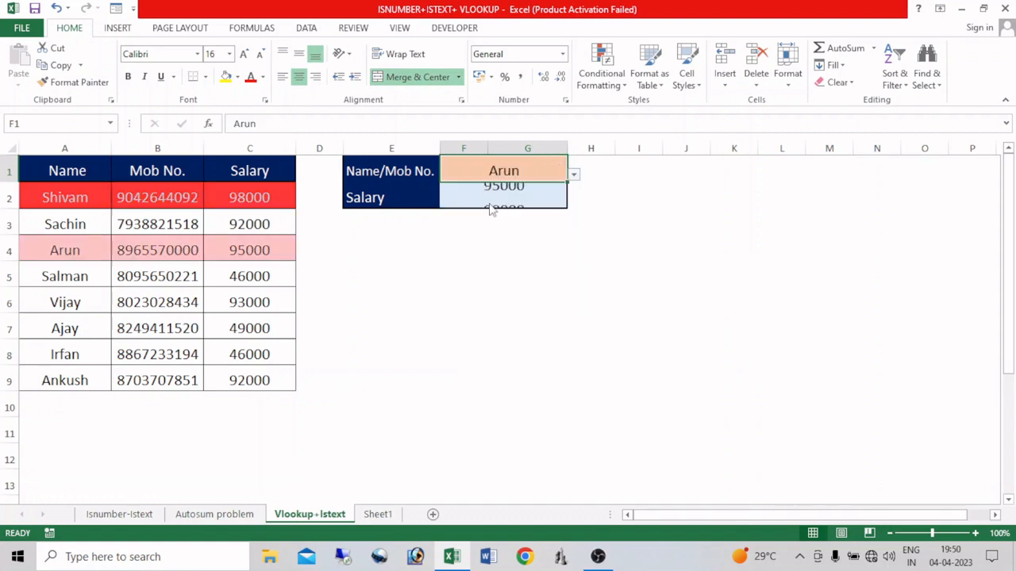
click(534, 202)
Step: Choose the mobile number from row 4 in lookup cell F1 and inspect the salary formula in F2
click(538, 177)
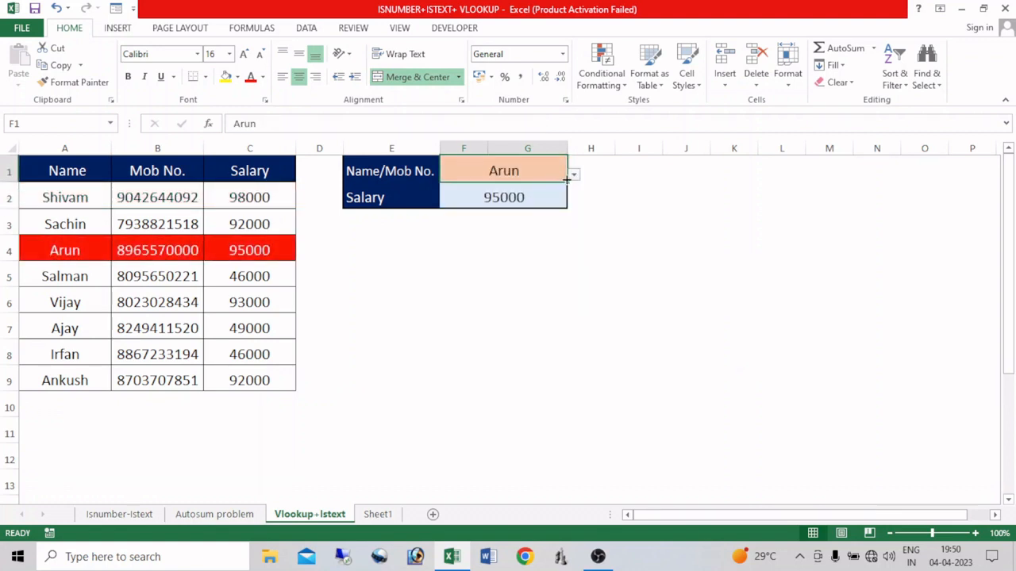
click(573, 175)
click(572, 226)
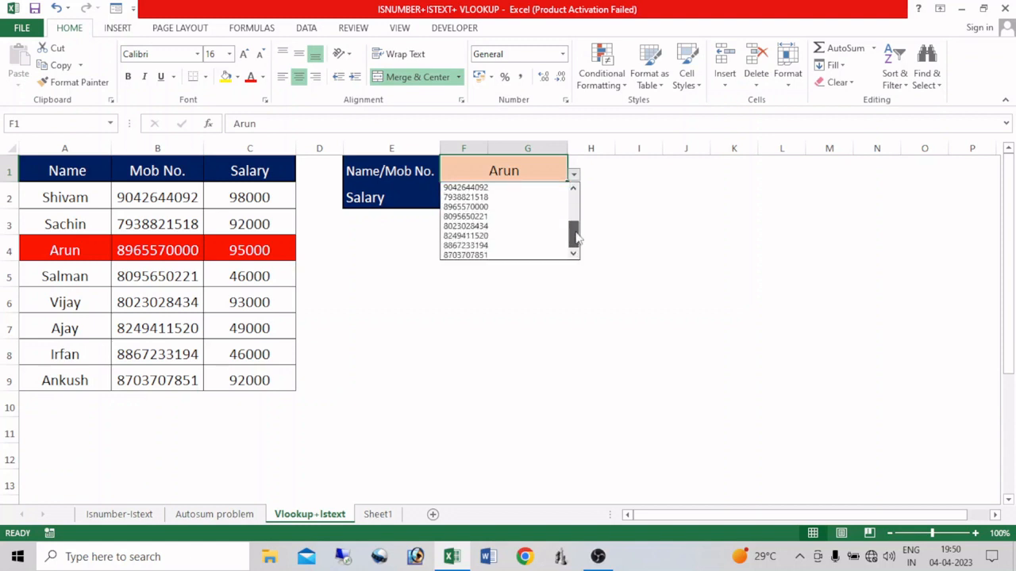
click(507, 206)
click(526, 200)
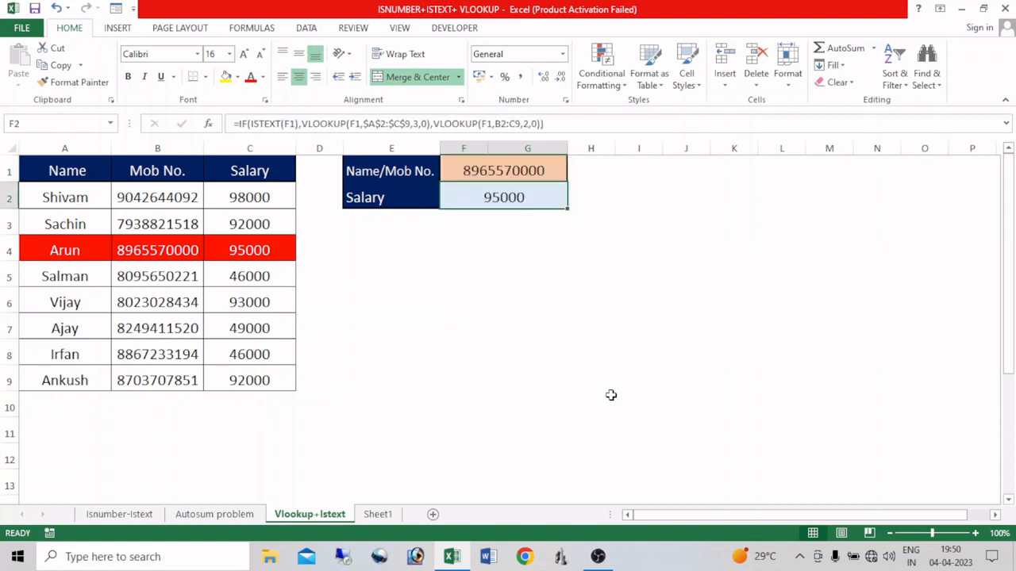
click(572, 306)
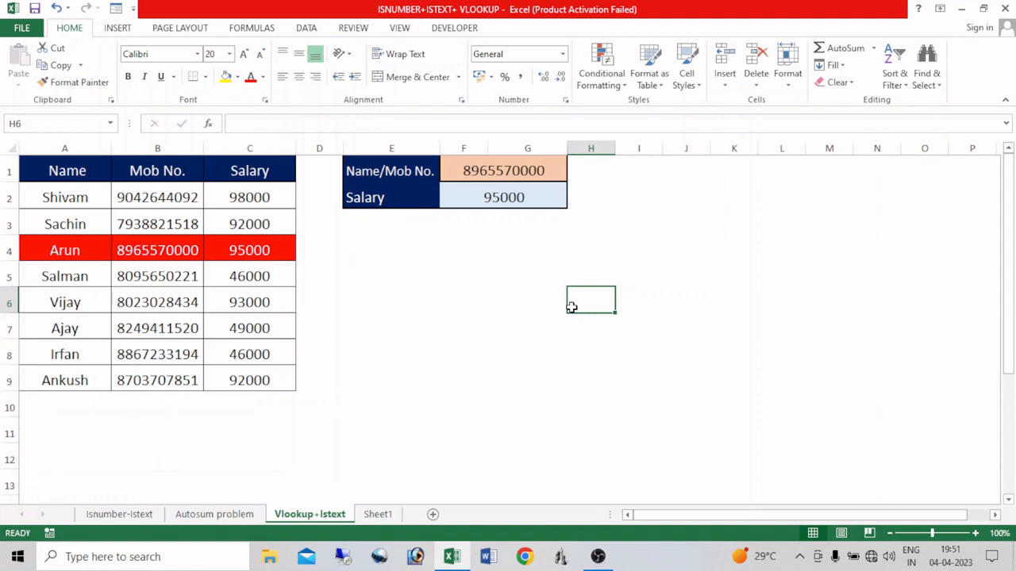
Step: Open the Isnumber-Istext worksheet and look at the first entry in the Data column
click(119, 516)
click(362, 239)
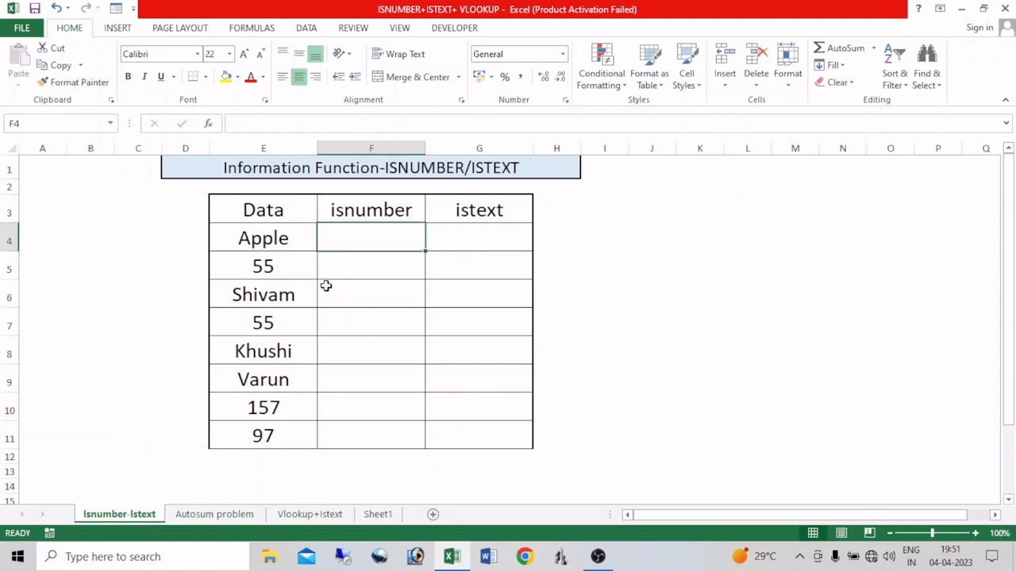
click(283, 241)
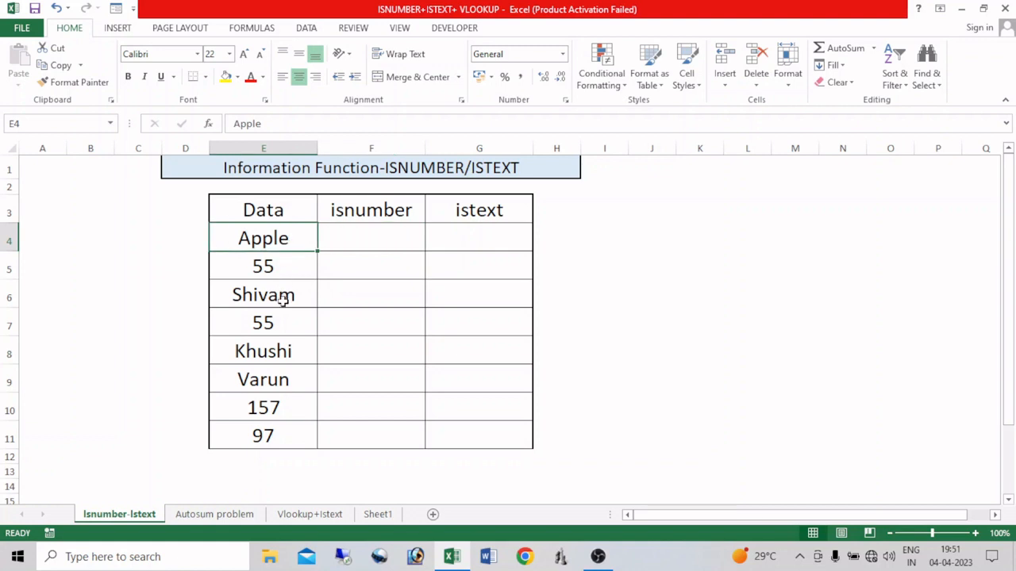
click(372, 248)
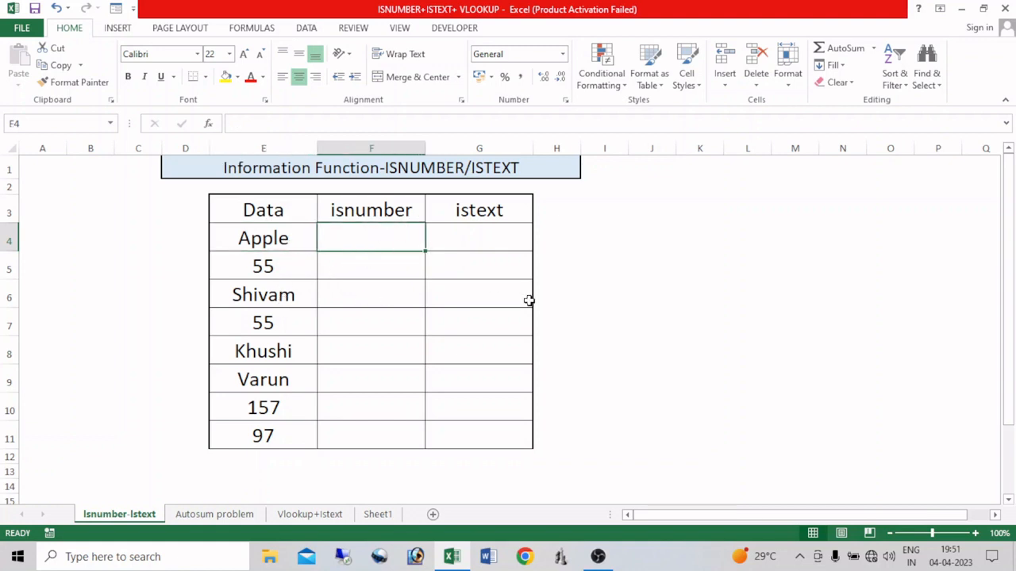
text(=isnum)
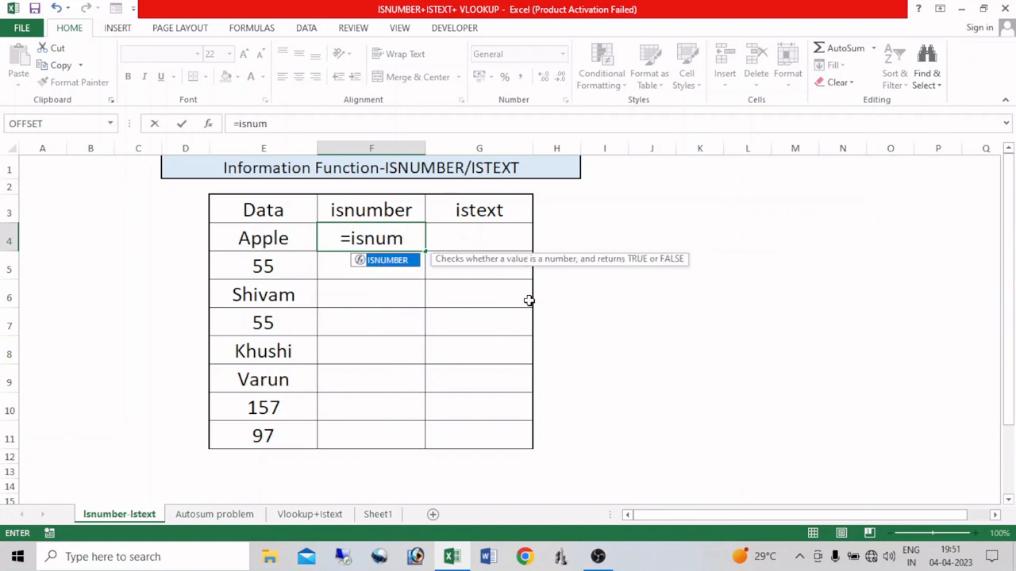
key(Tab)
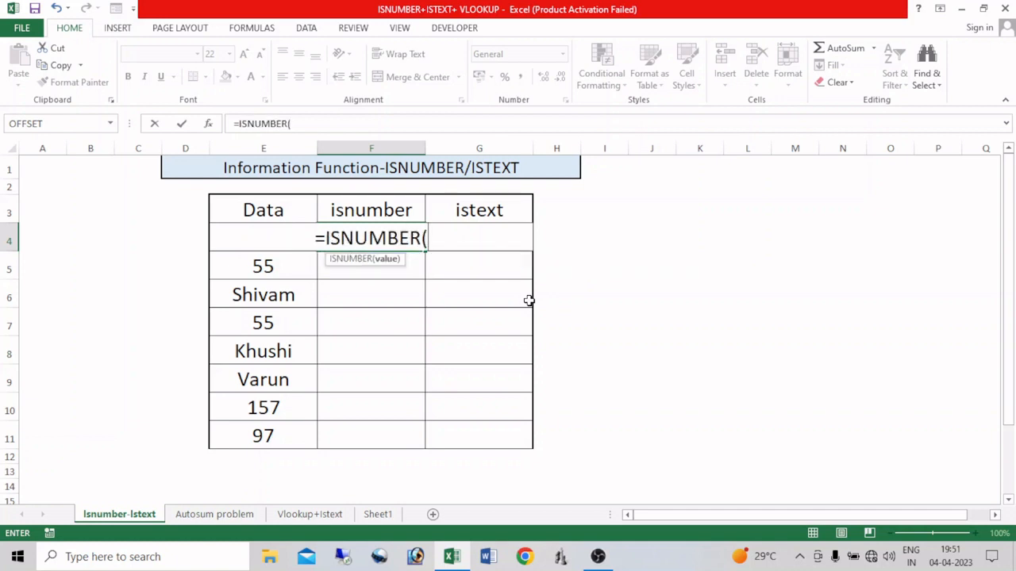
click(278, 245)
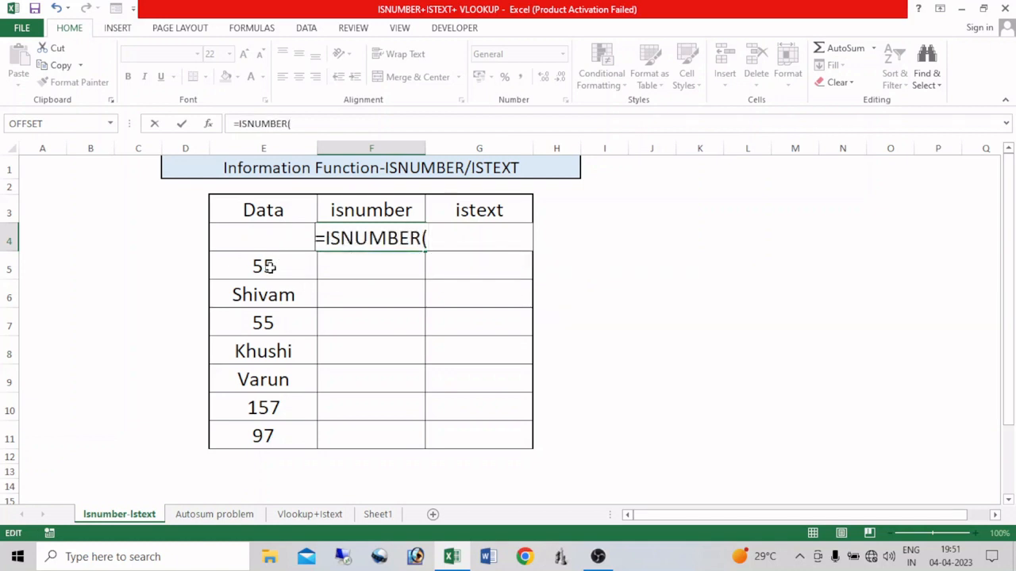
click(263, 270)
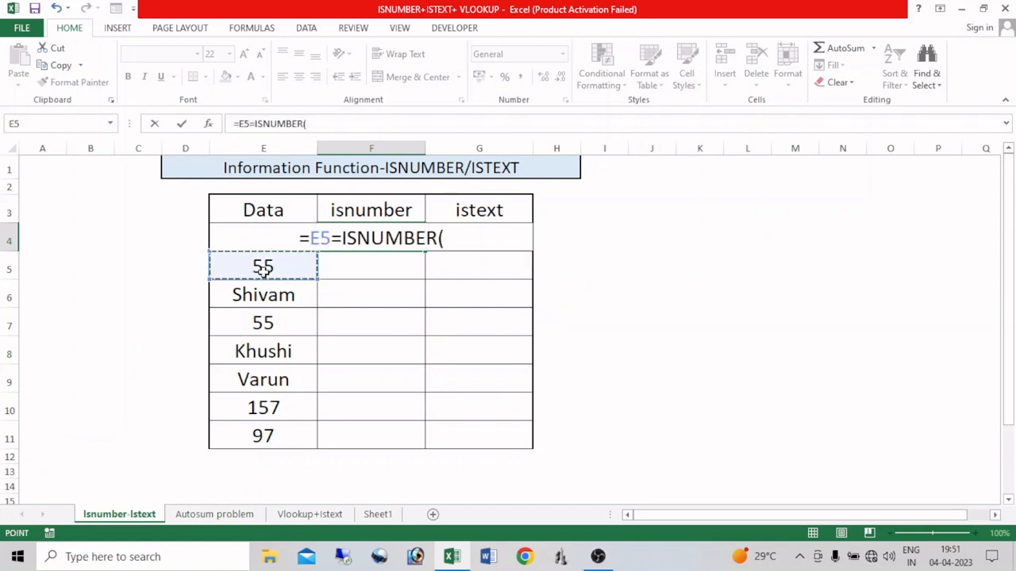
key(Up)
text())
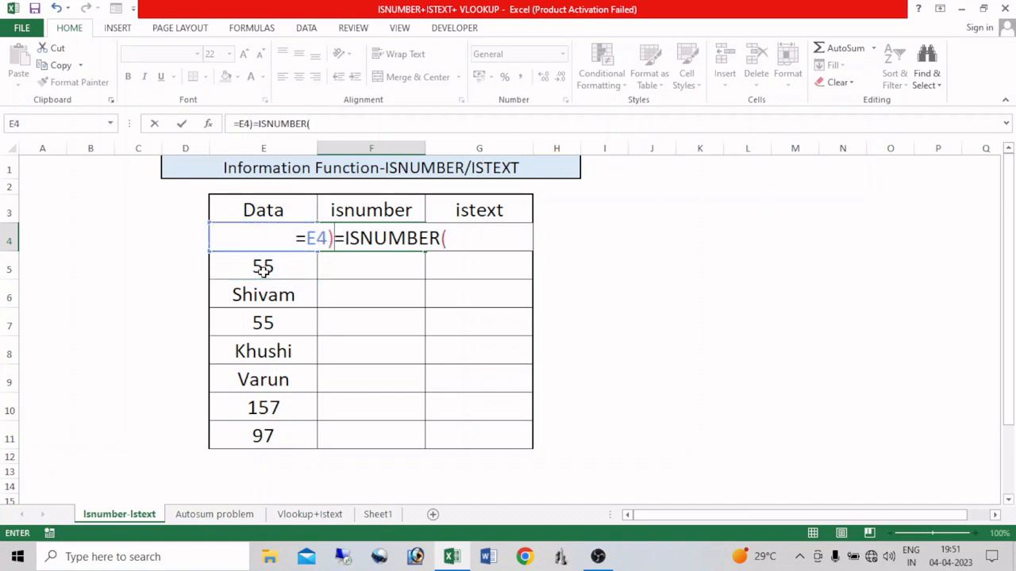
click(262, 270)
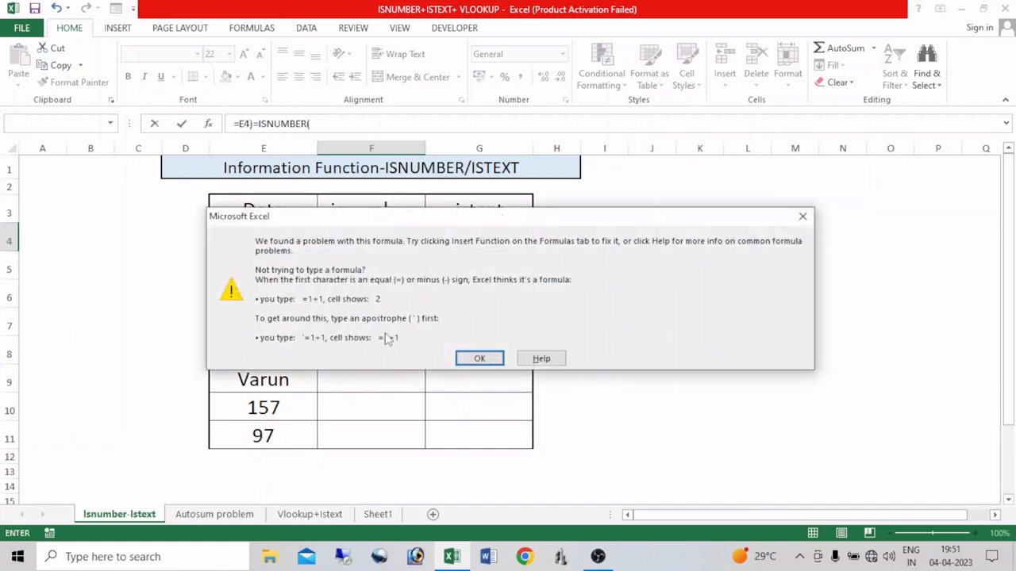
click(479, 358)
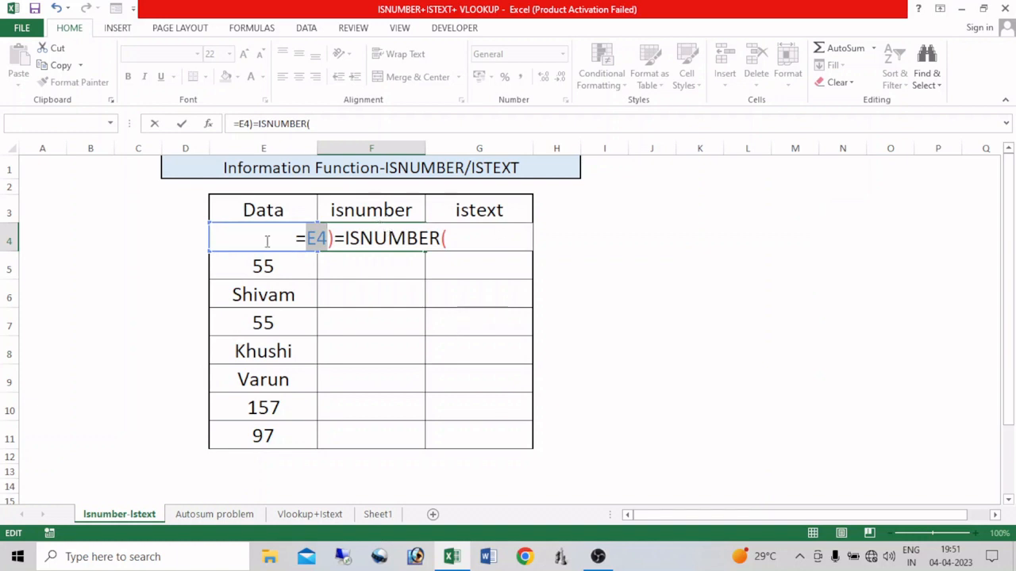
drag(465, 238, 121, 237)
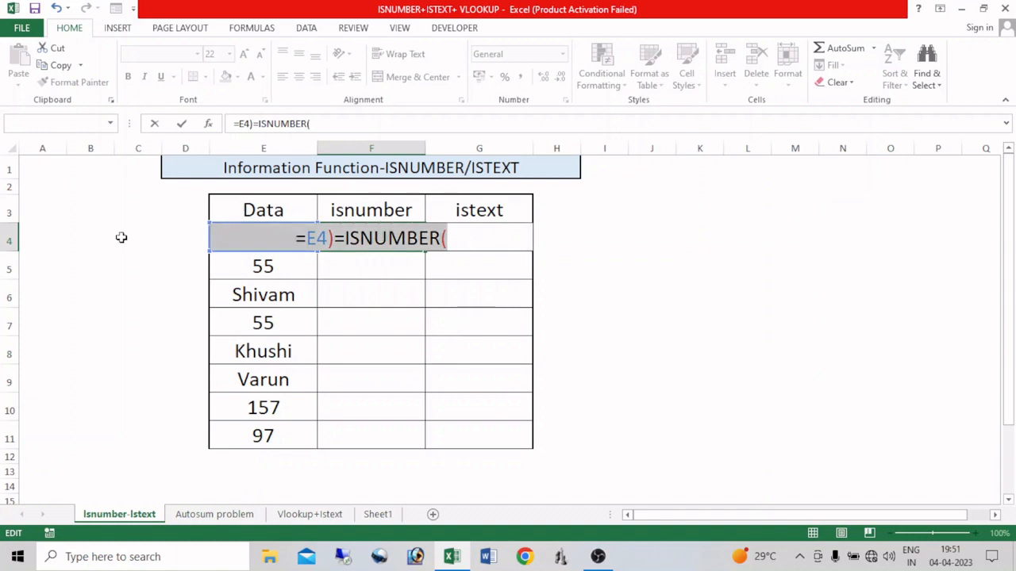
key(BackSpace)
click(428, 287)
Step: Enter an ISNUMBER formula in F4 that tests the Data value in E4
click(363, 235)
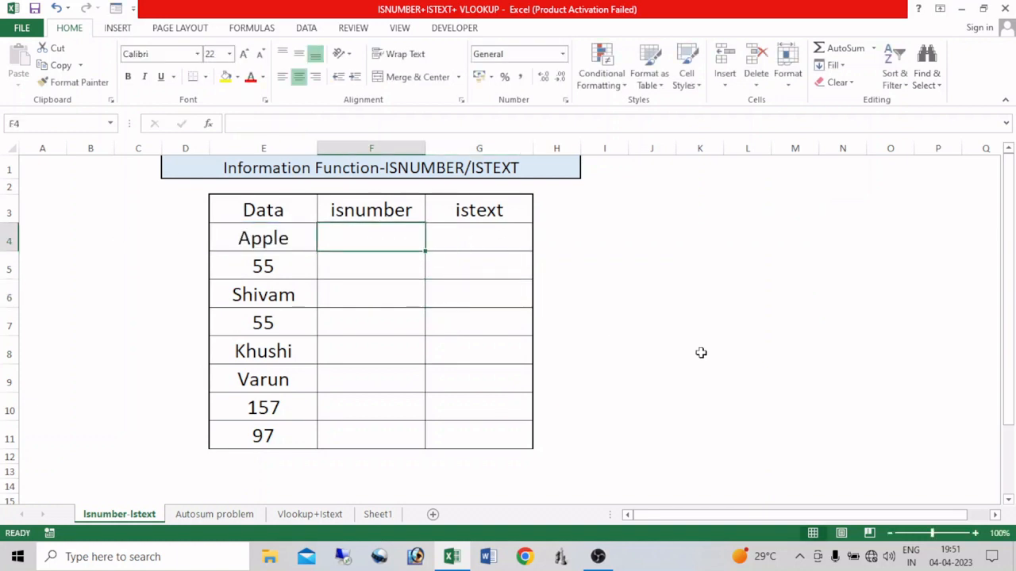
text(=isn)
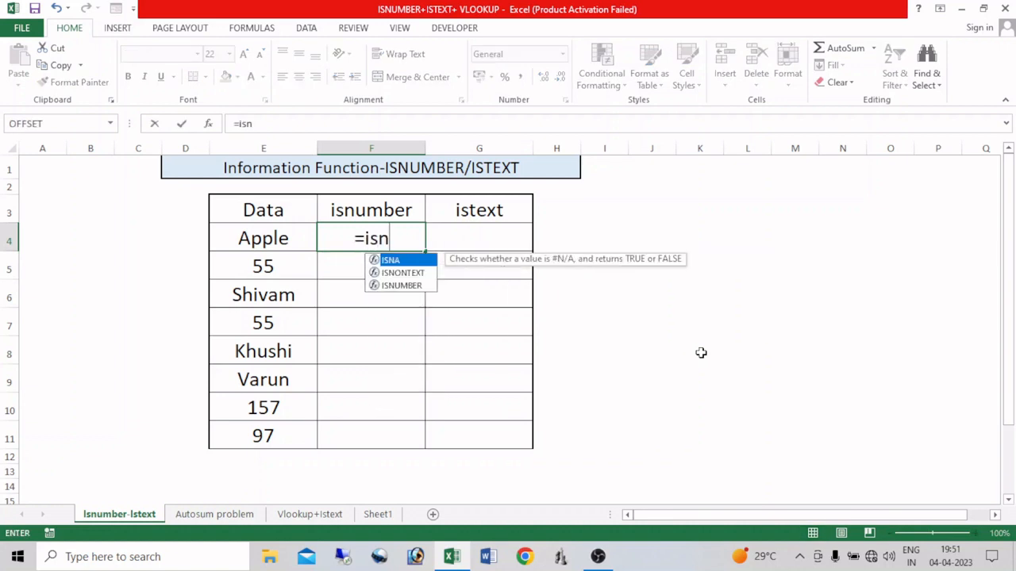
key(Tab)
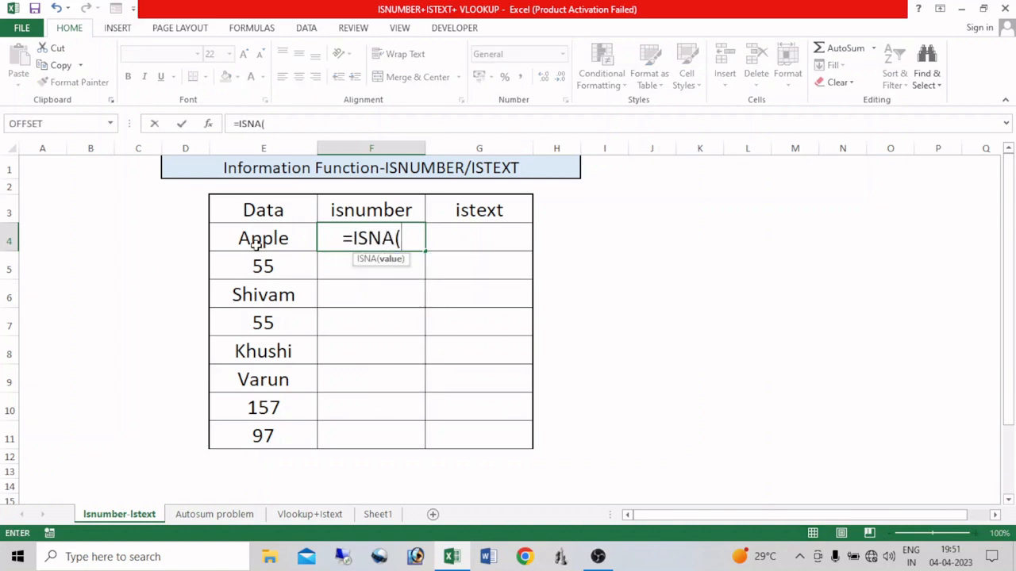
key(BackSpace)
key(BackSpace)
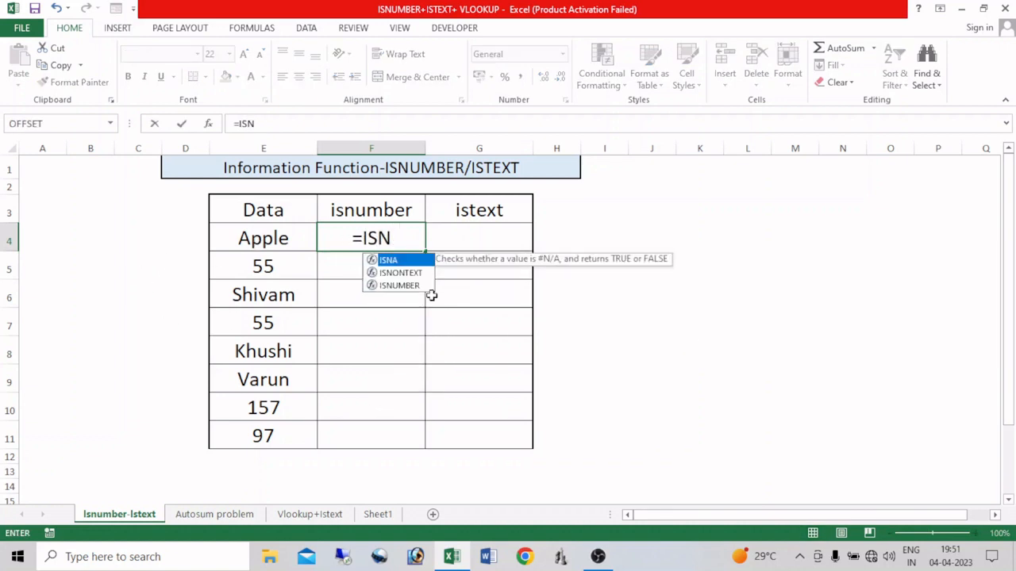
key(Down)
key(Down)
key(Tab)
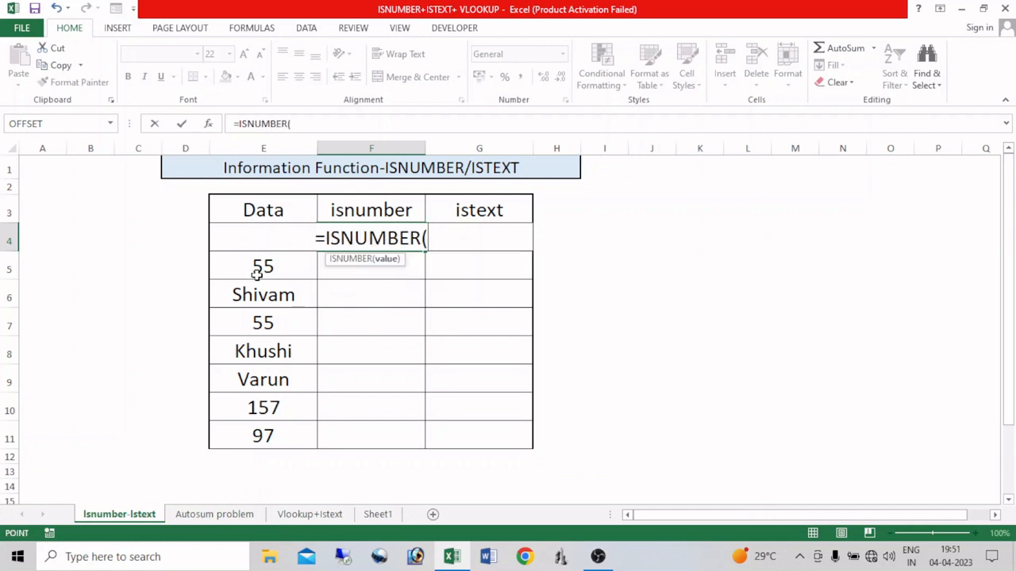
click(256, 273)
key(Up)
key(Return)
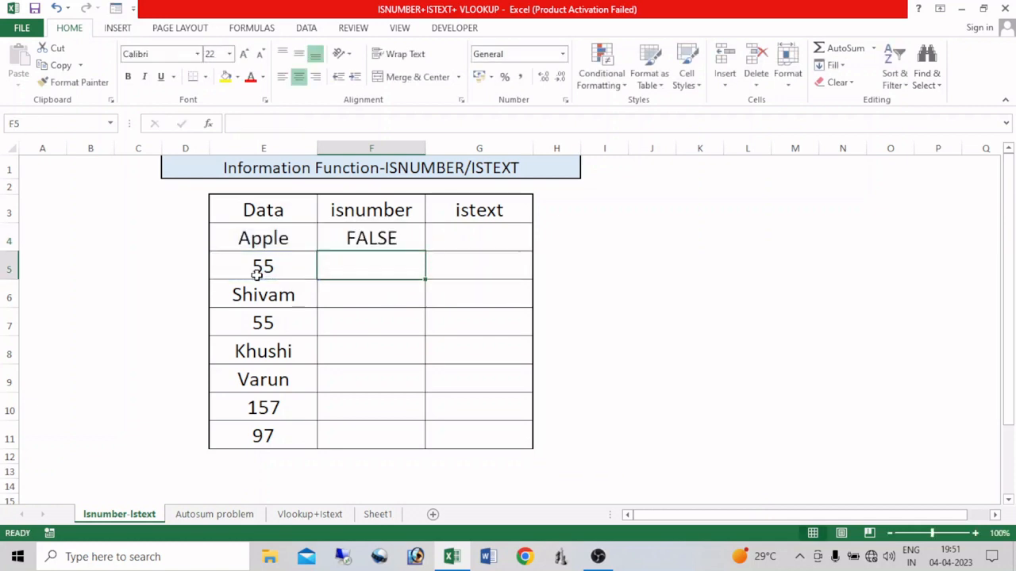
Step: Review the ISNUMBER formula in F4 and fill it down the isnumber column through F11
click(404, 235)
double_click(403, 237)
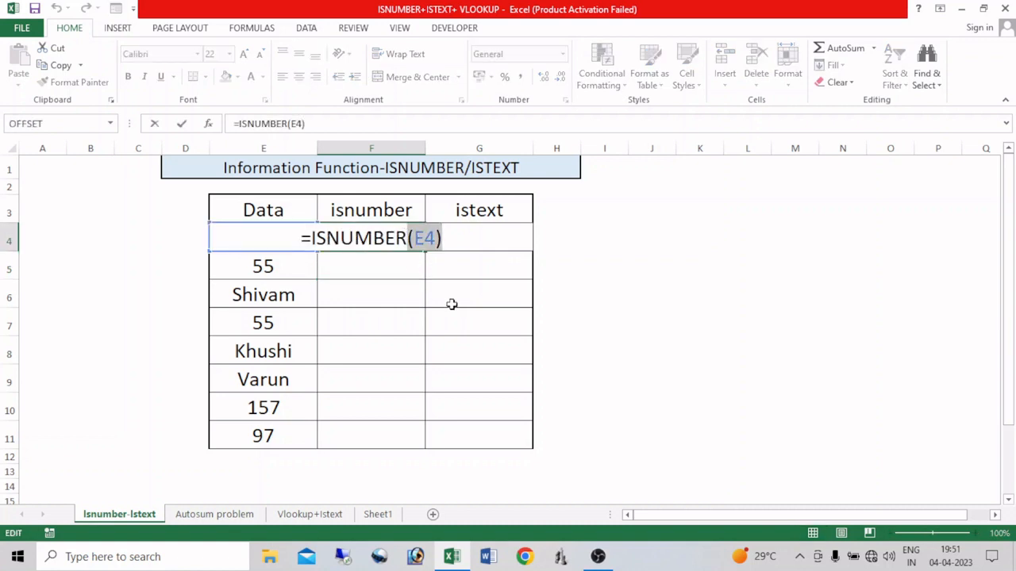
key(Return)
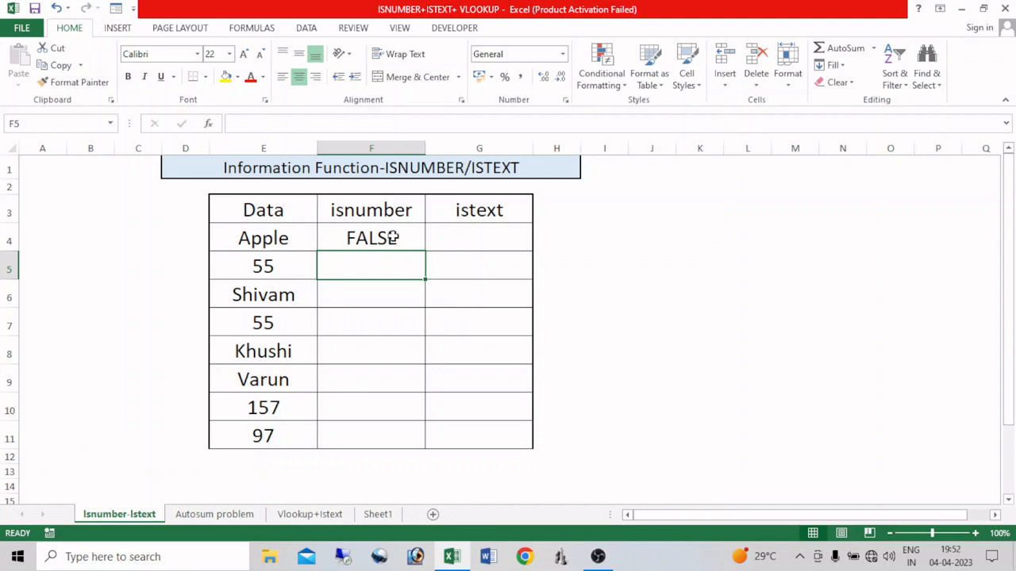
drag(392, 237, 390, 436)
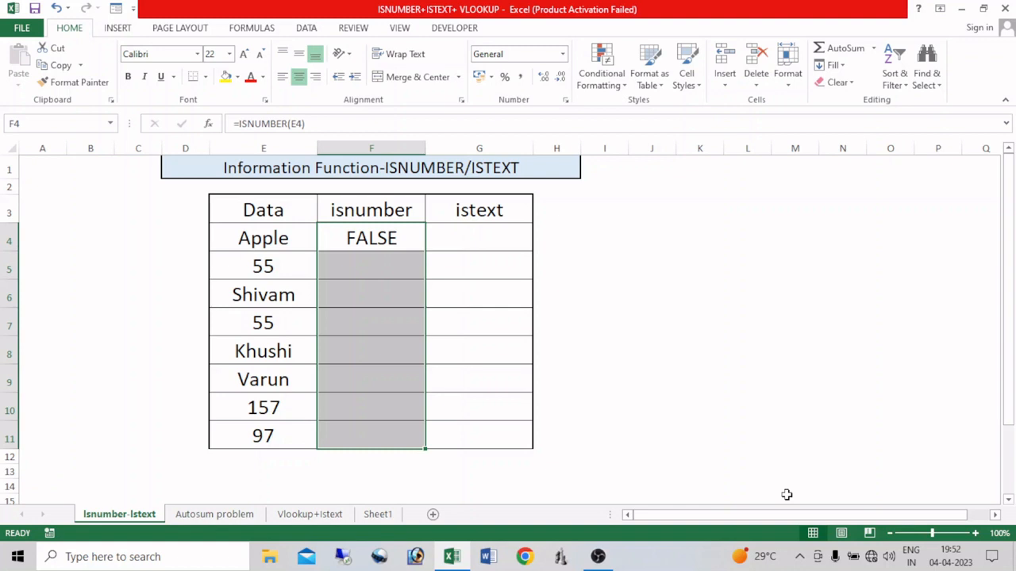
key(ctrl+d)
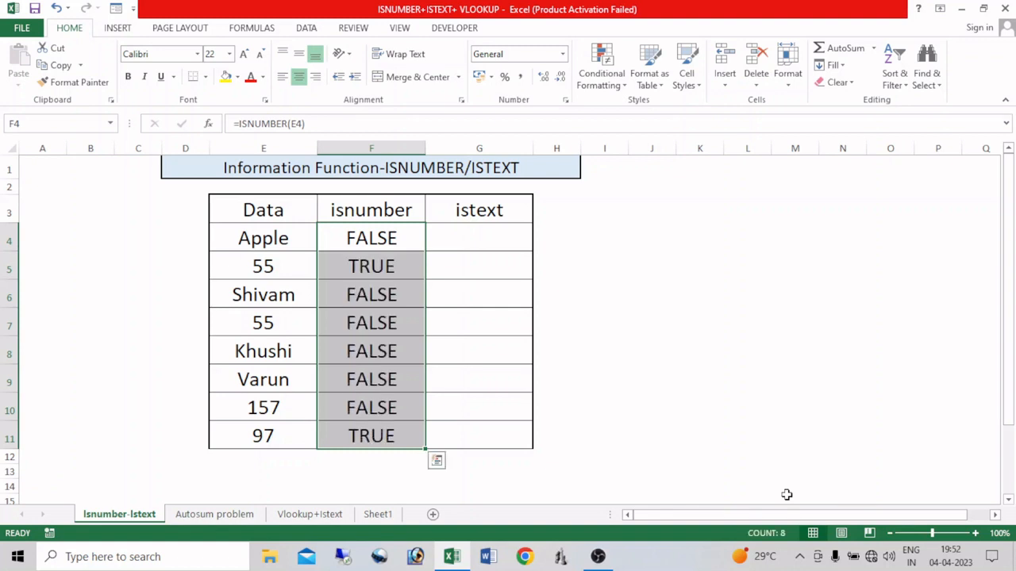
Step: Examine the isnumber formula in F5 and how the 55 in E7 is stored
click(381, 270)
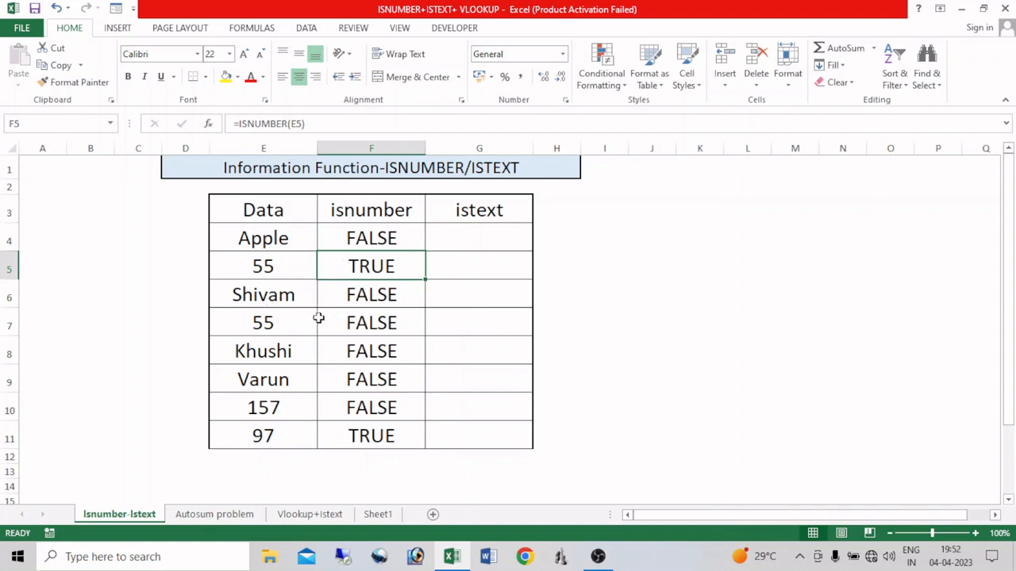
click(257, 323)
key(F2)
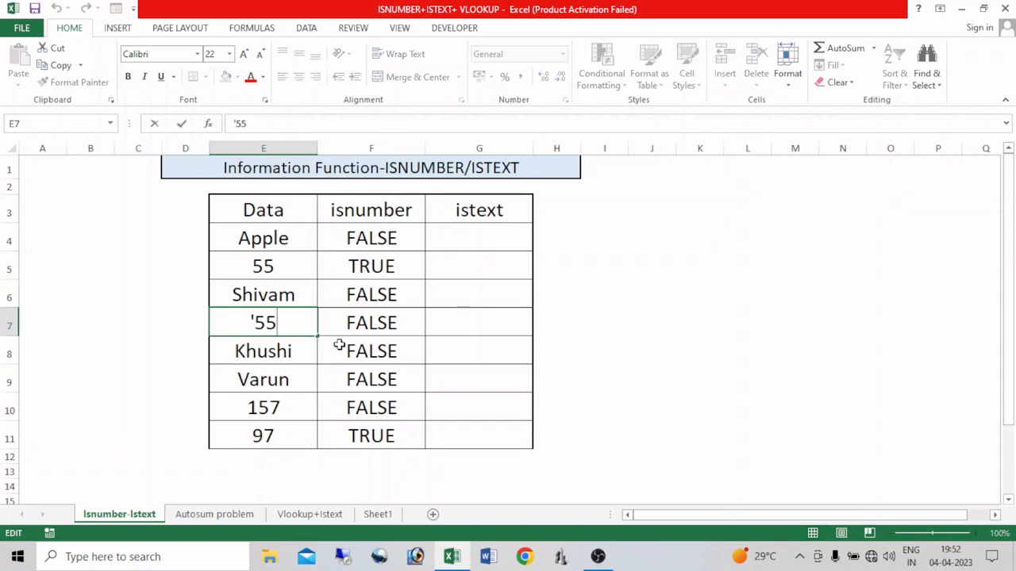
key(Return)
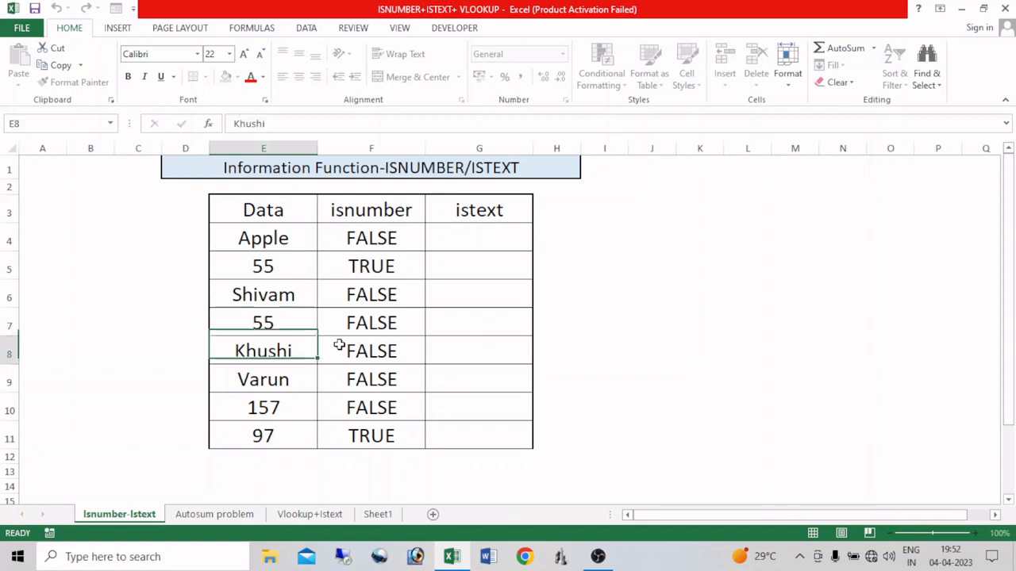
click(269, 324)
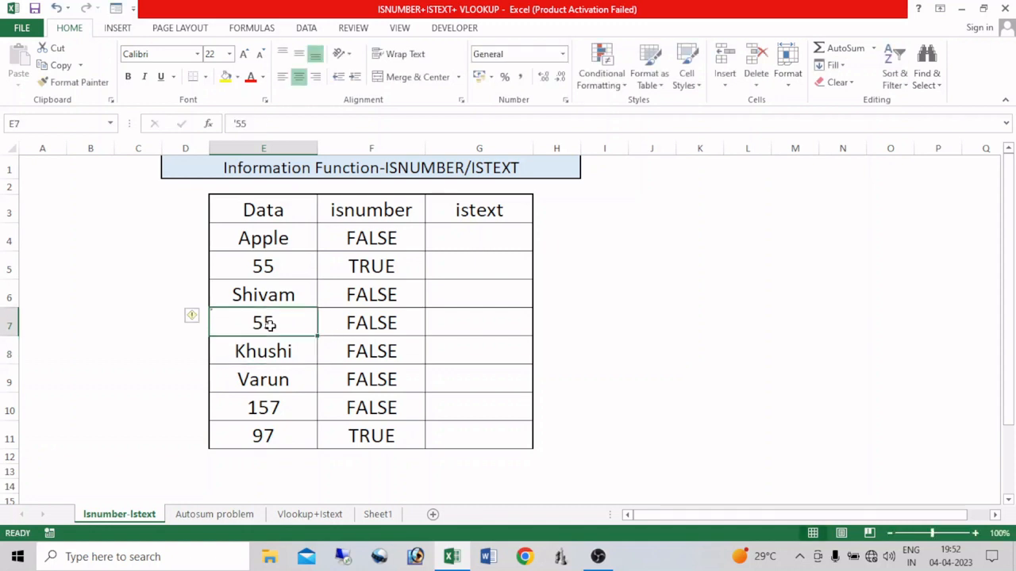
Step: Enter the formula =ISTEXT(E4) in G4, the first cell of the istext column
click(451, 235)
text(=istext)
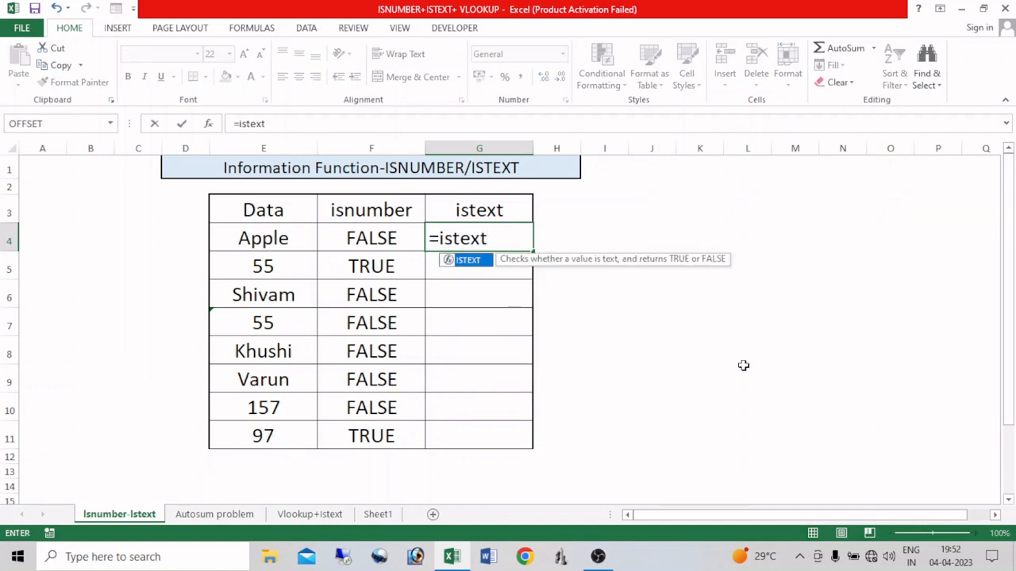
key(Tab)
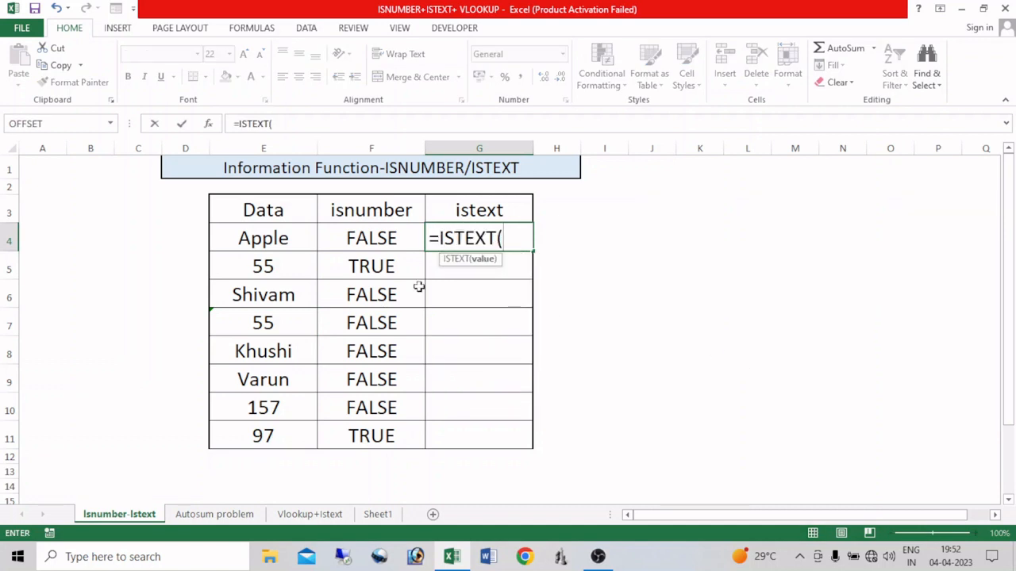
click(257, 237)
text())
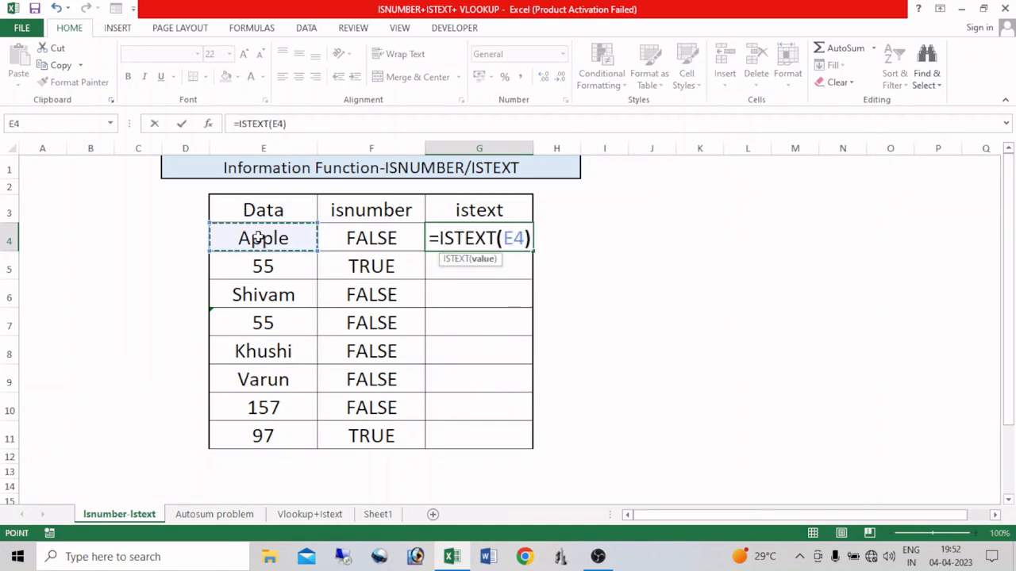
key(Return)
click(508, 233)
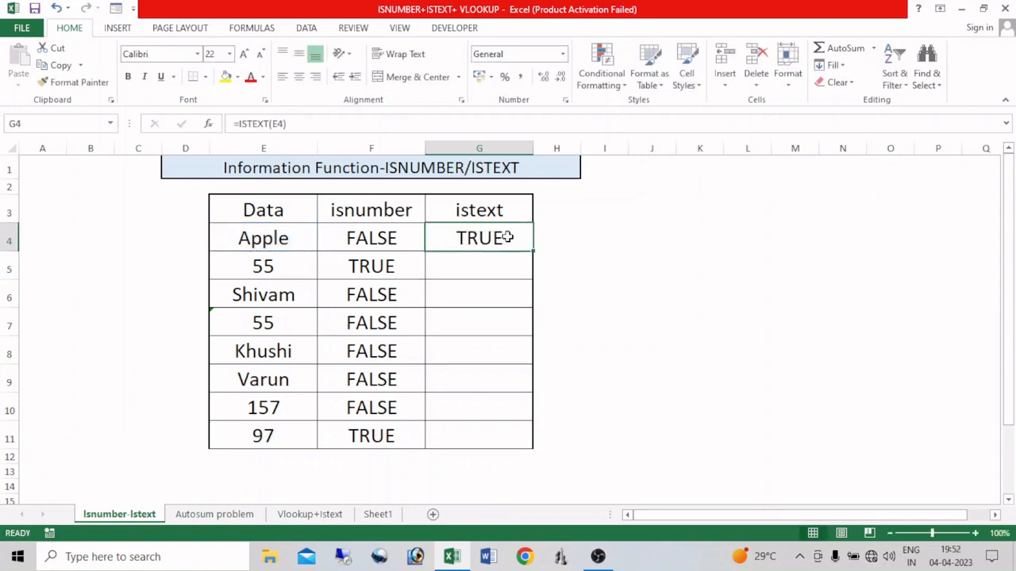
Step: Fill the ISTEXT formula in G4 down through G11 and check the istext formula for the 55 in row 7
drag(495, 236, 505, 436)
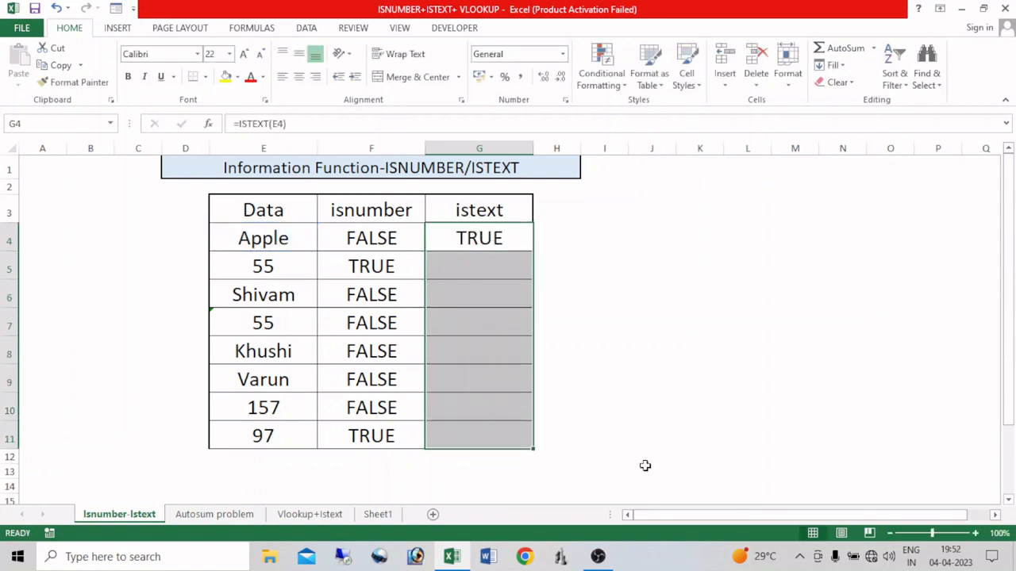
key(ctrl+d)
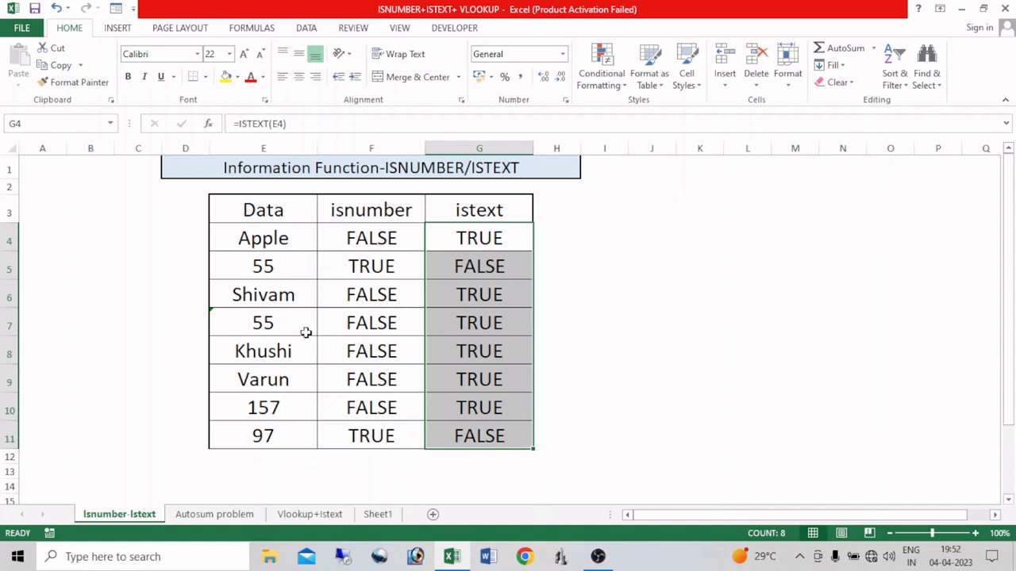
click(303, 331)
click(470, 330)
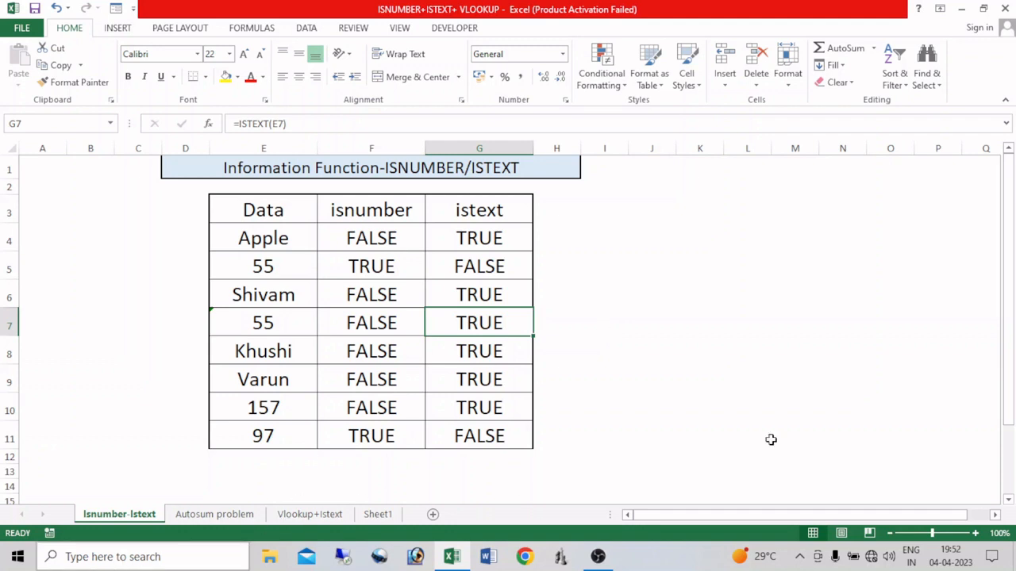
Step: On the Autosum problem sheet, insert an AutoSum in E16 below the Data column, accepting the suggested range E10:E15
click(238, 515)
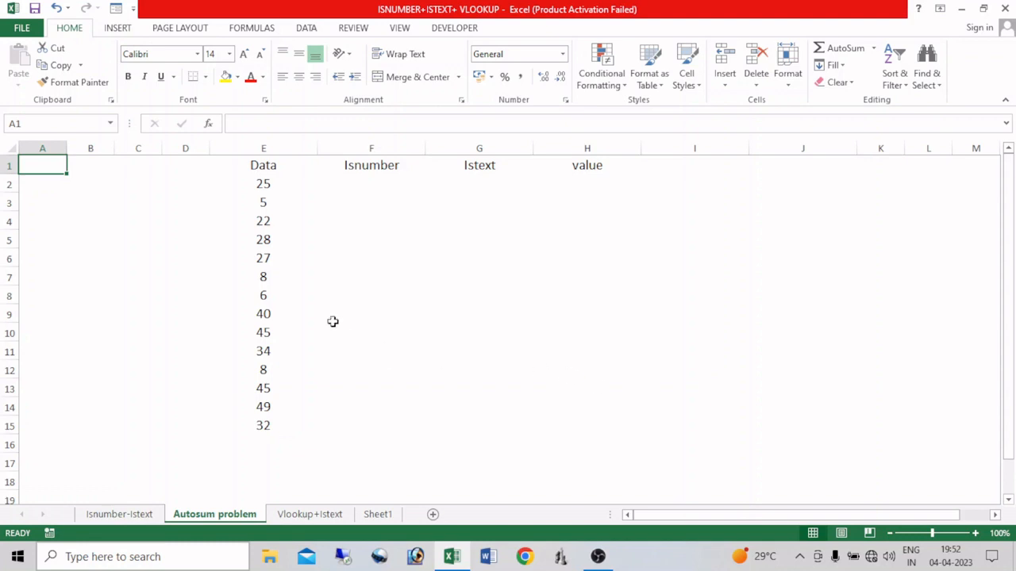
click(261, 440)
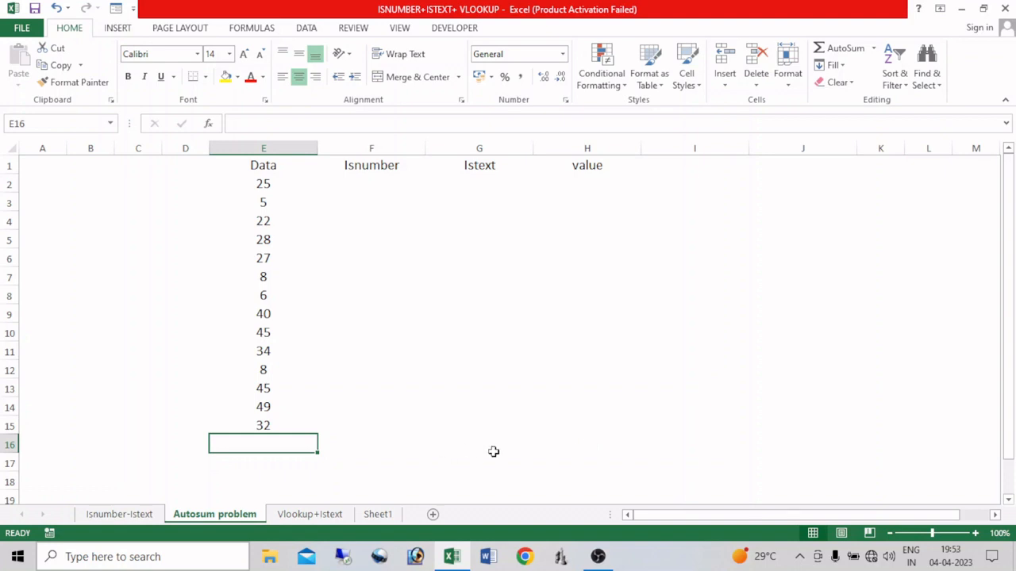
key(alt+equal)
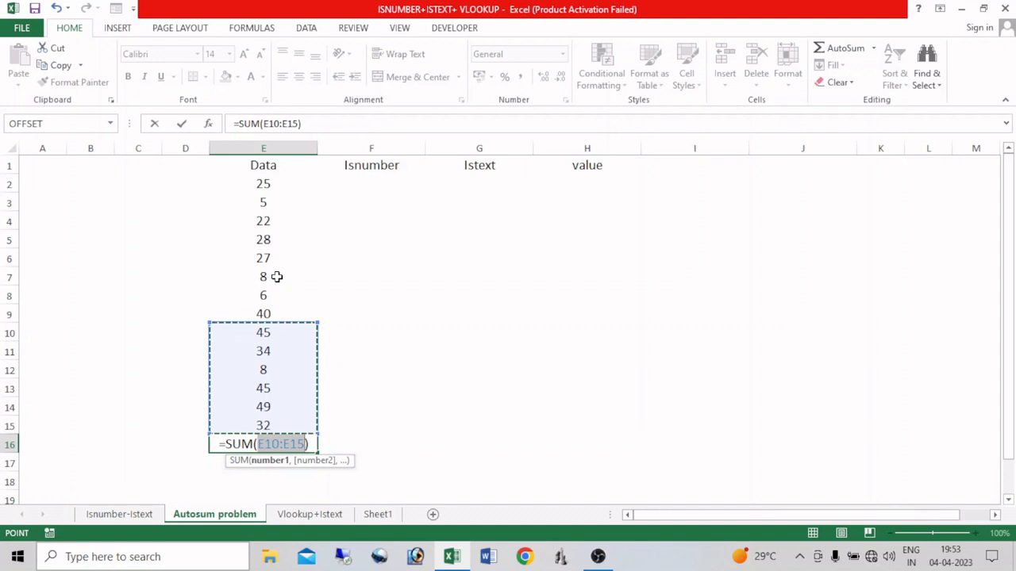
key(Return)
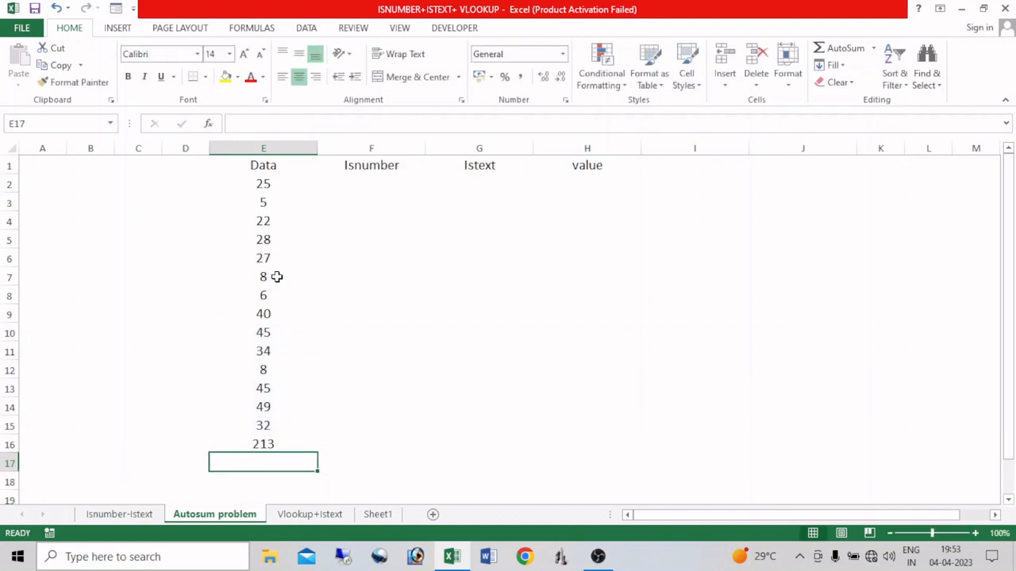
Step: Enter the formula =ISNUMBER(E2) in F2, the first cell of the Isnumber column
click(365, 187)
text(=i)
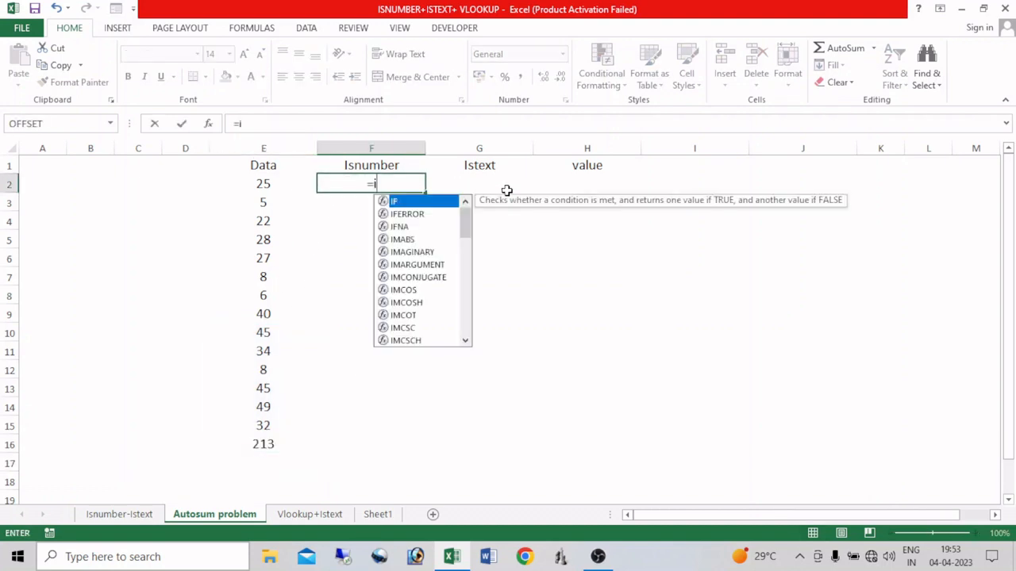
text(snum)
key(Tab)
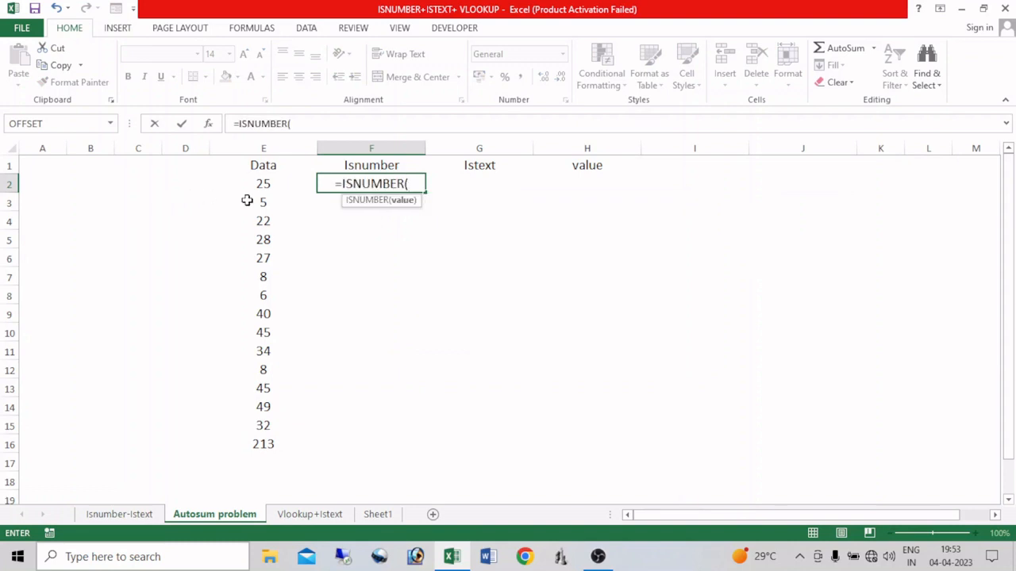
click(268, 183)
key(Return)
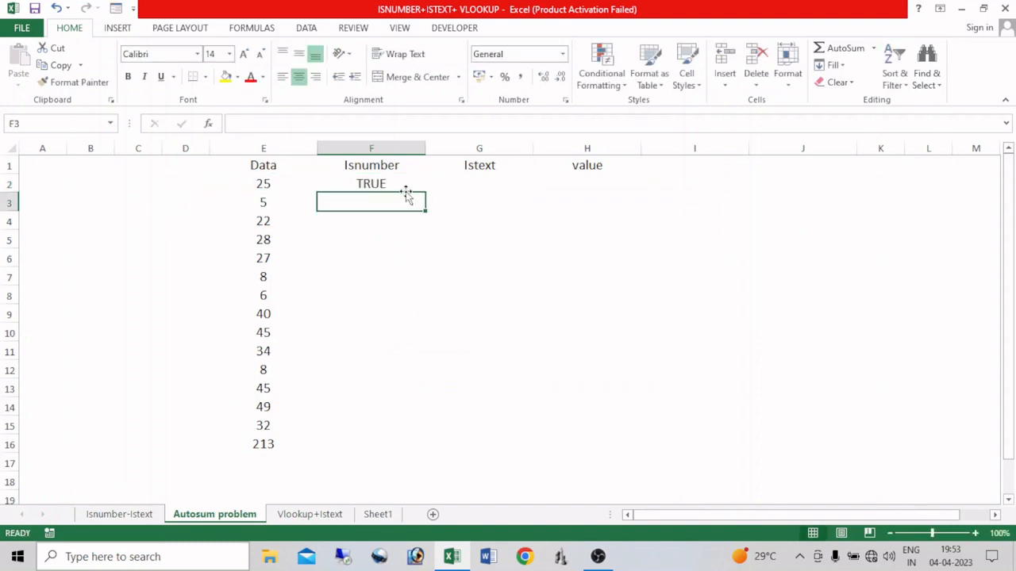
Step: Fill the ISNUMBER formula down through F15 and check how the Data values in E7, E8 and E9 are stored
drag(400, 186, 381, 425)
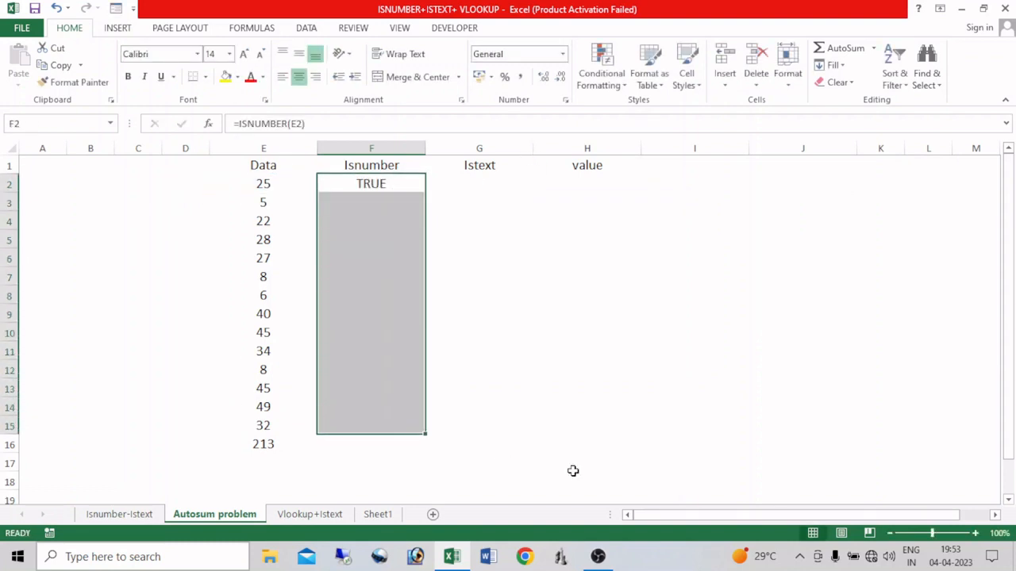
key(ctrl+d)
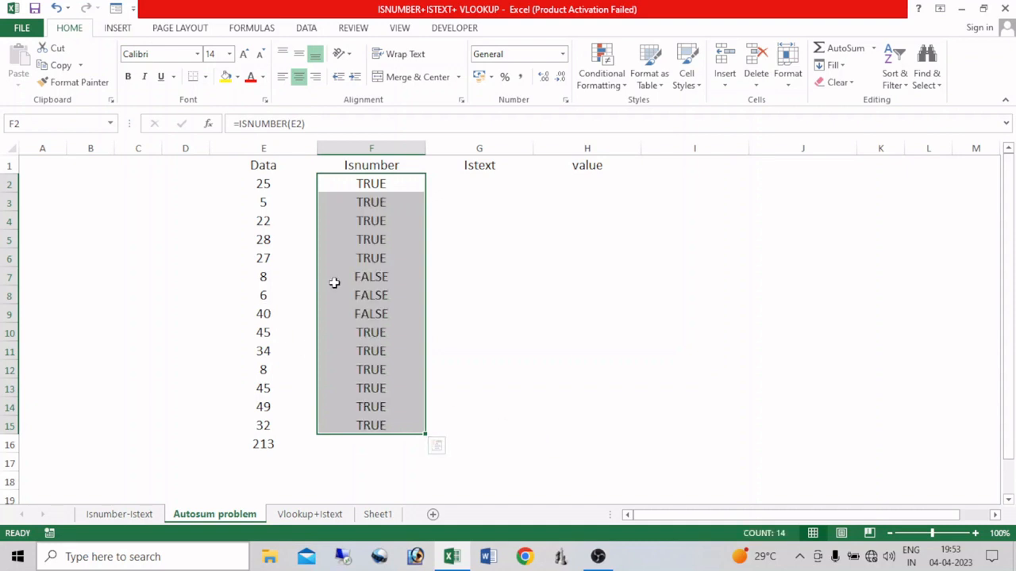
click(265, 277)
click(267, 294)
click(266, 314)
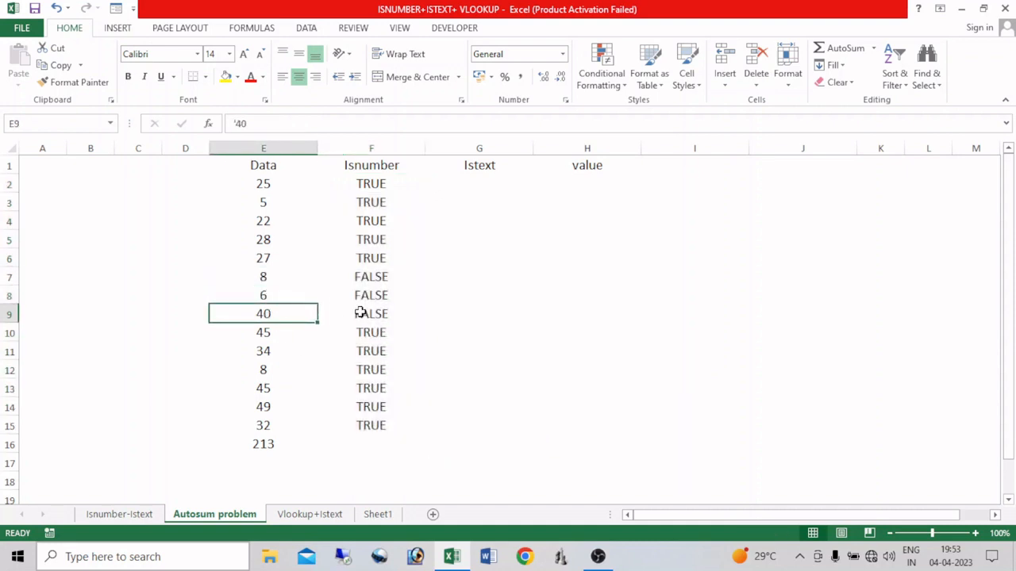
Step: Enter the formula =ISTEXT(E2) in G2, the first cell of the Istext column
click(482, 181)
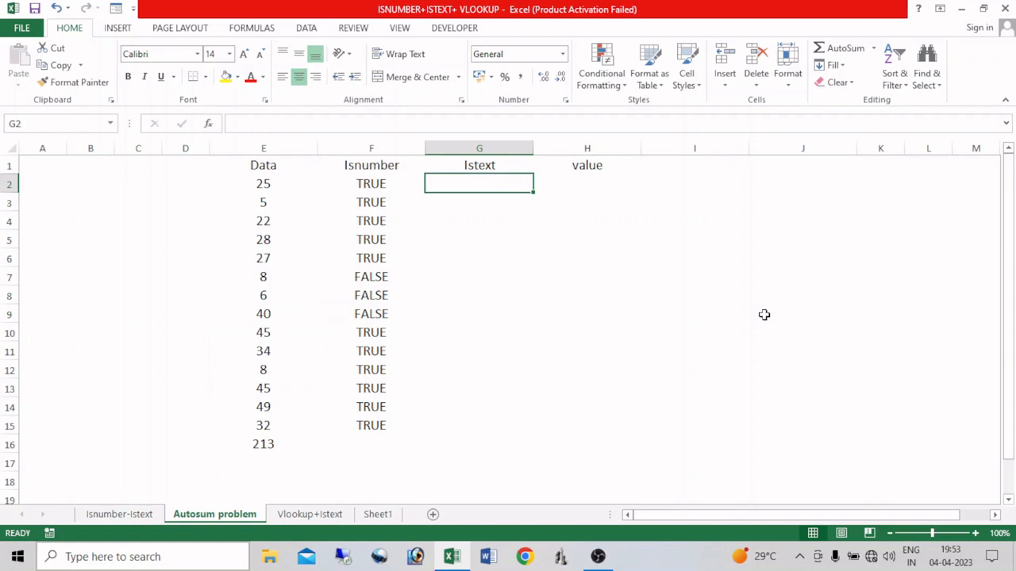
text(=iste)
key(Tab)
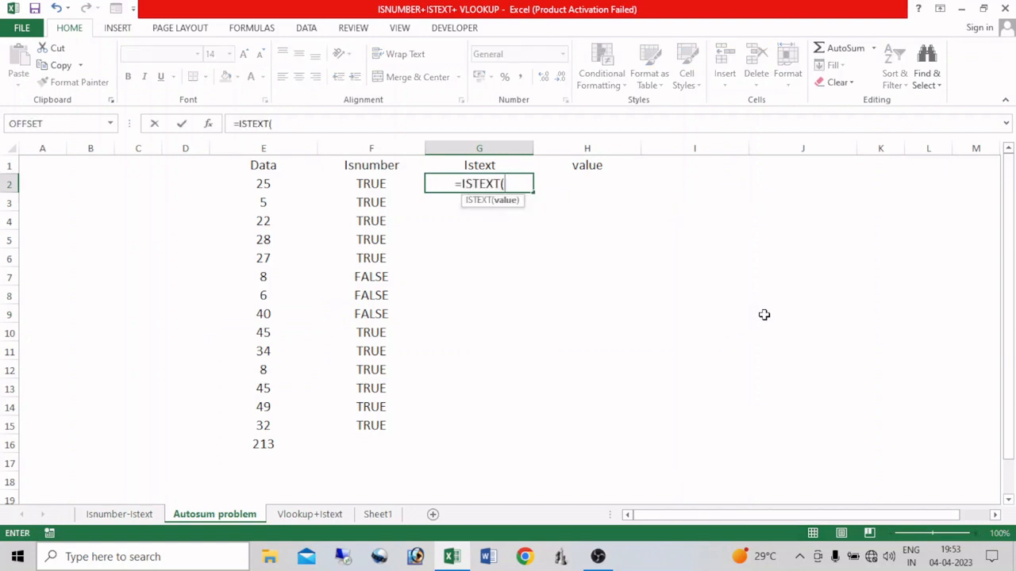
click(265, 185)
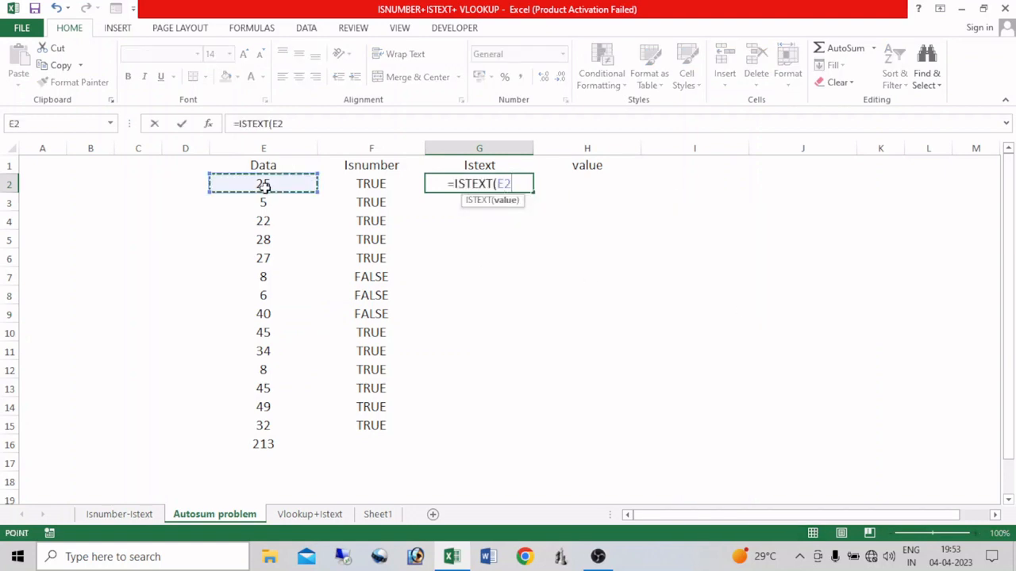
key(Return)
Step: Fill the ISTEXT formula down through G15 and compare the Isnumber and Istext results in rows 7 to 9
drag(477, 182, 499, 420)
key(ctrl+d)
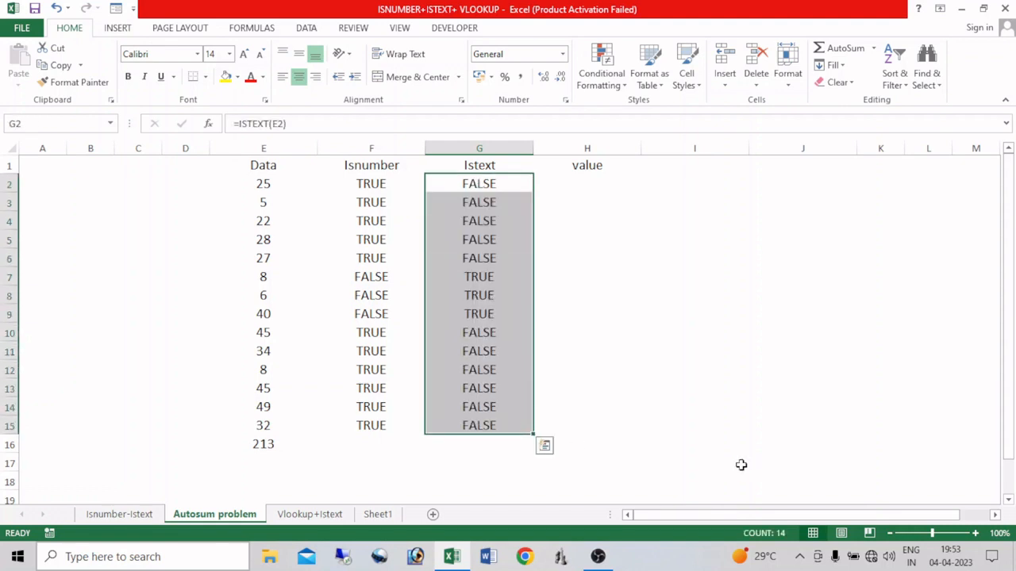
drag(263, 277, 465, 310)
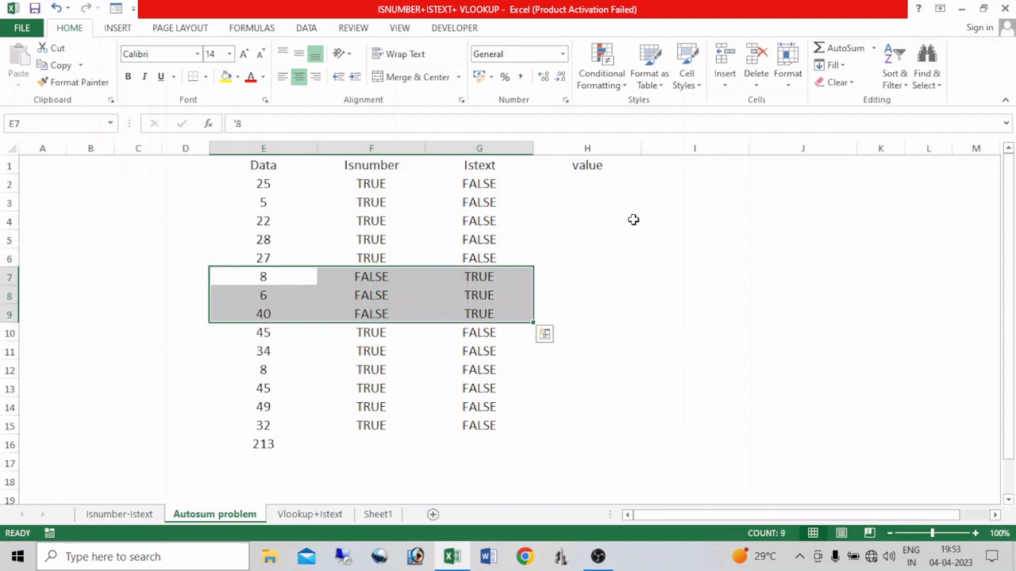
Step: Enter the formula =VALUE(E2) in H2, the first cell of the value column
click(587, 183)
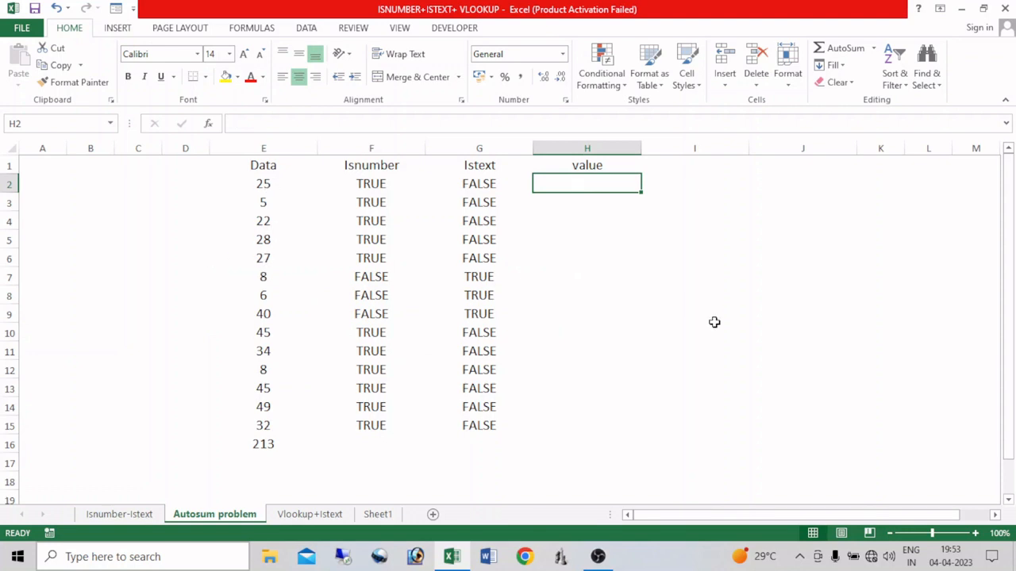
text(=)
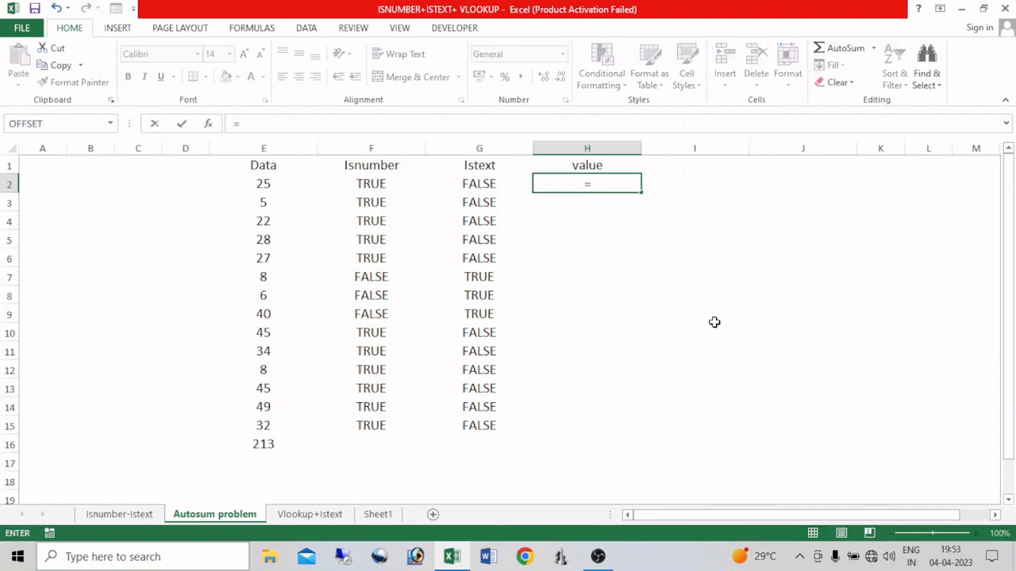
text(valu)
key(Tab)
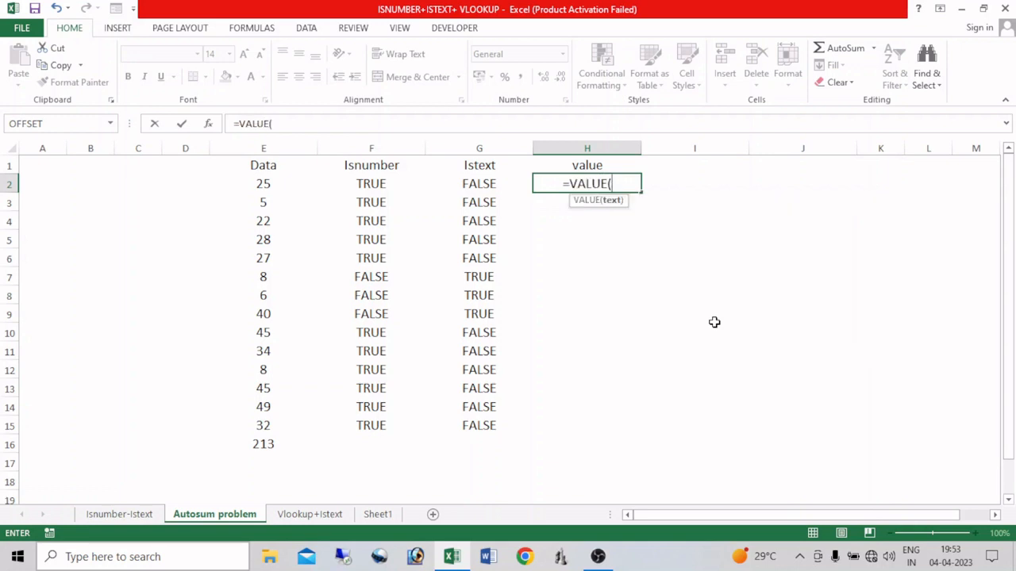
key(BackSpace)
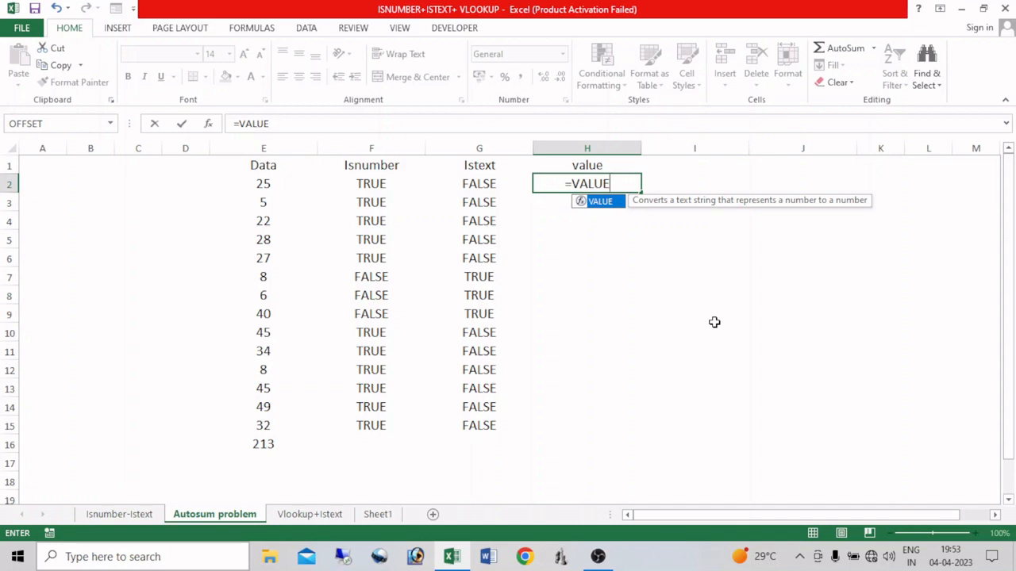
text(()
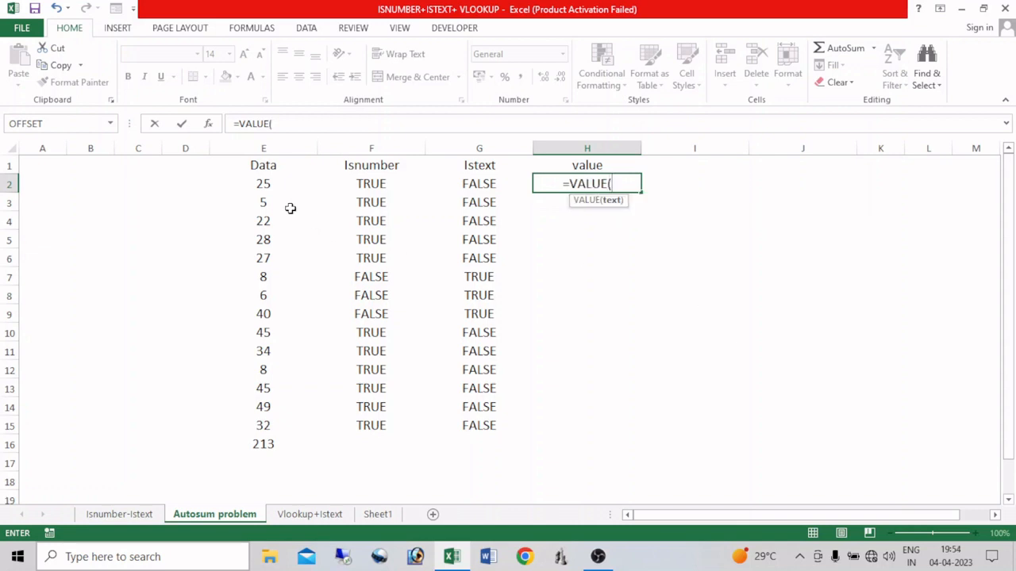
click(277, 182)
text())
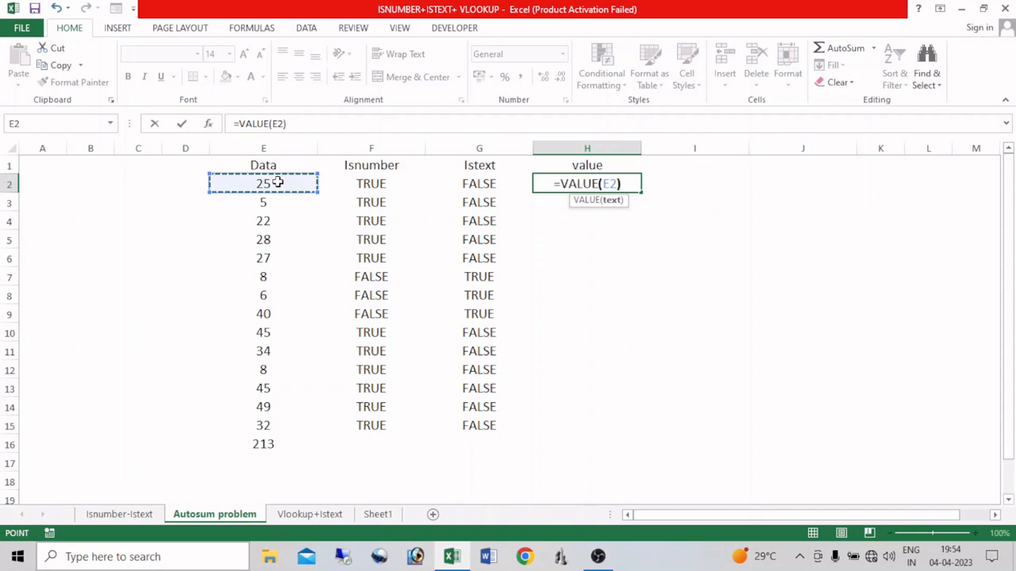
key(Return)
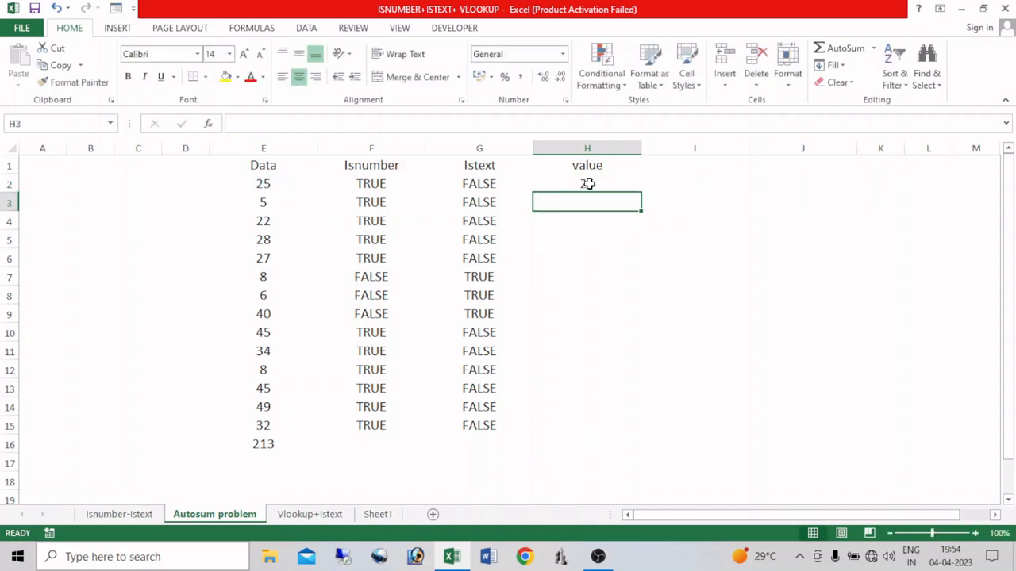
Step: Fill the VALUE formula down through H15 and total H2:H15 in H16 with AutoSum
drag(588, 183, 578, 426)
key(ctrl+d)
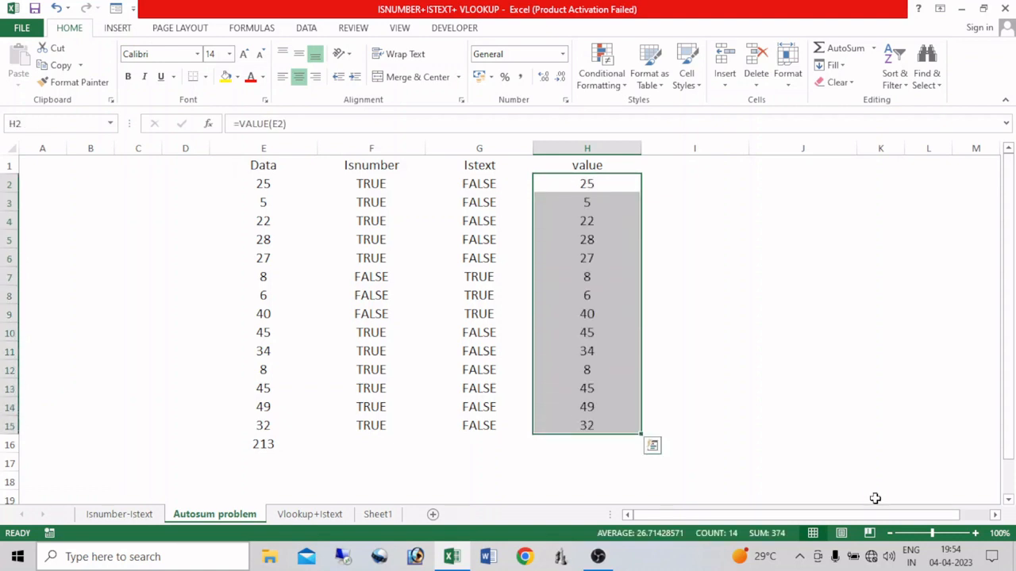
click(582, 446)
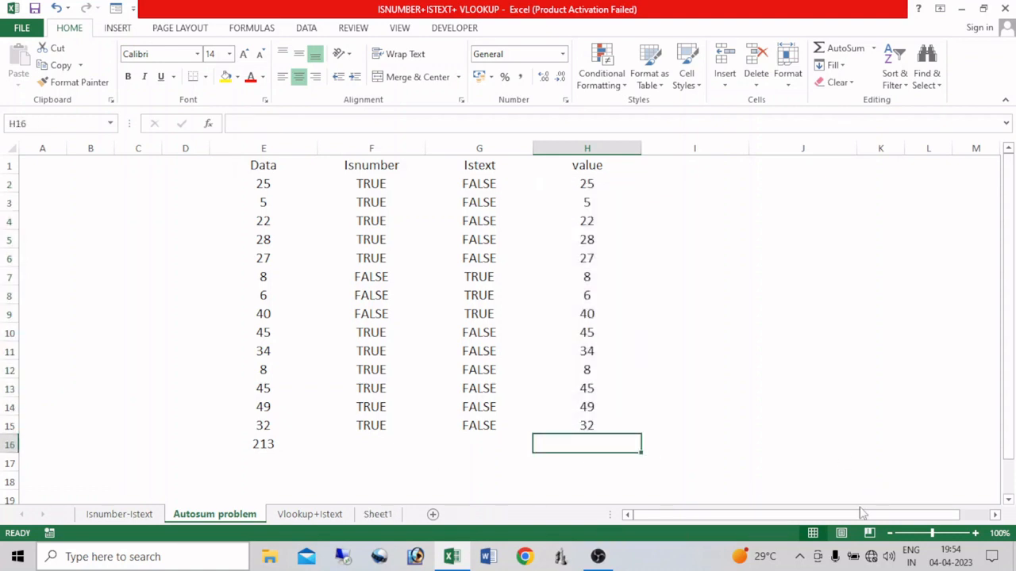
key(alt+equal)
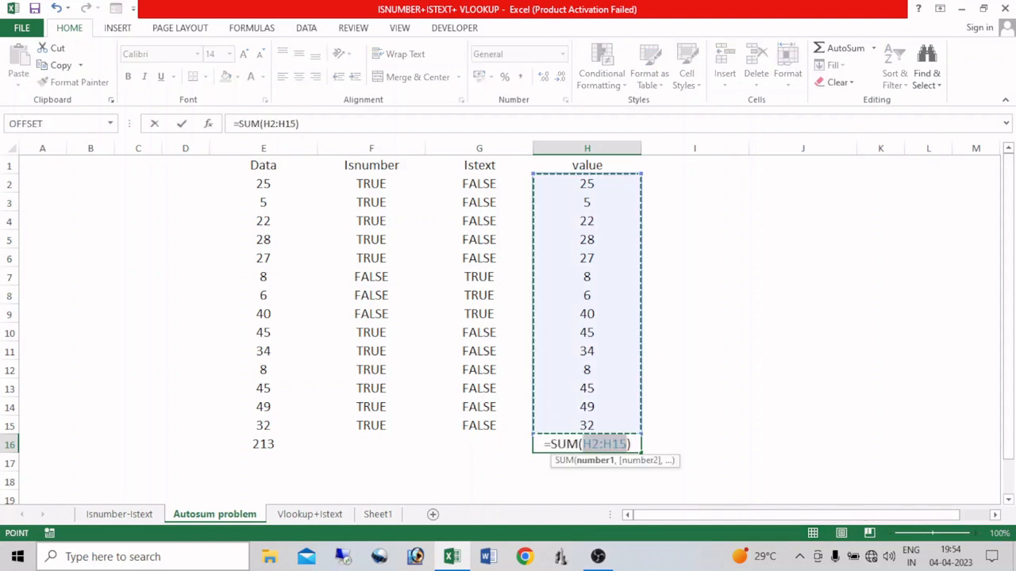
key(Return)
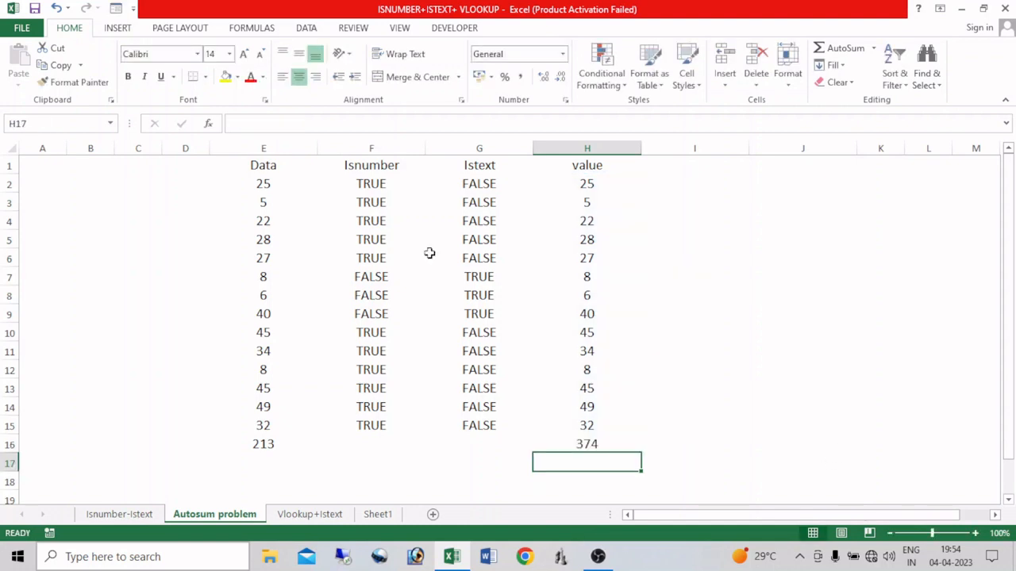
Step: Convert the Data values in E2:E15 to numbers with Text to Columns and replace the total in E16 with an AutoSum of E2:E15
drag(270, 187, 263, 417)
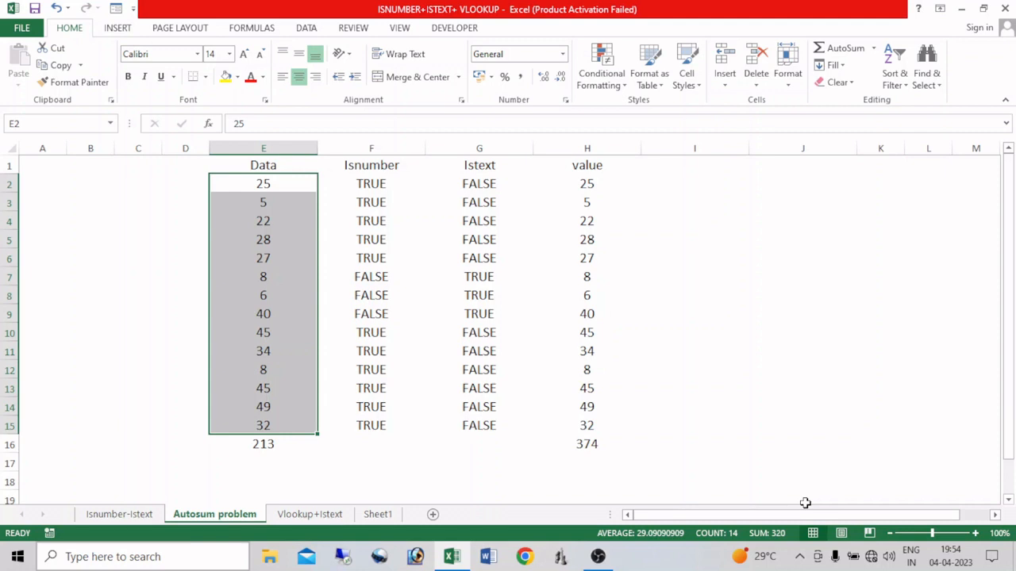
key(alt)
key(d)
key(e)
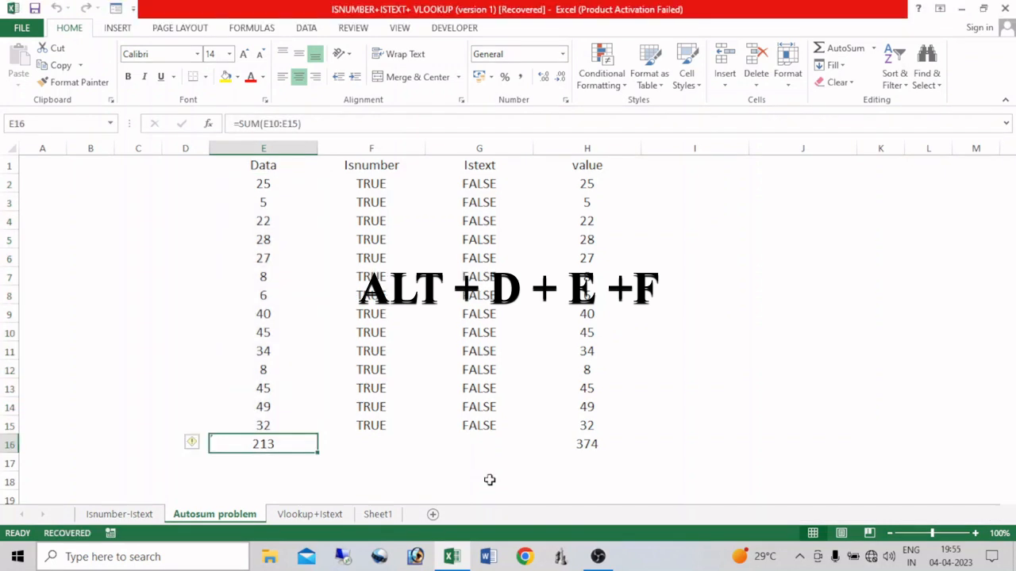
key(alt+equal)
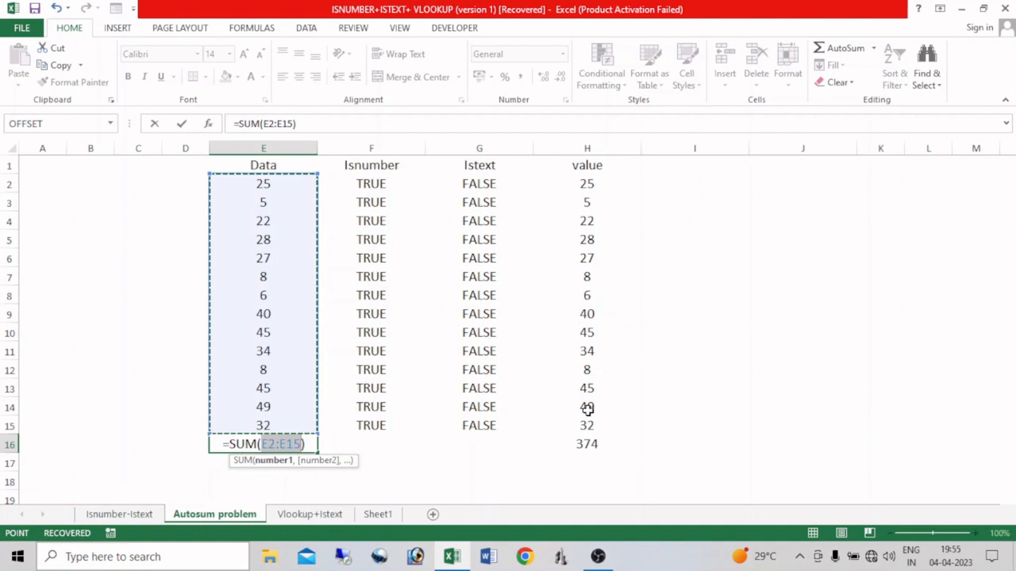
key(Return)
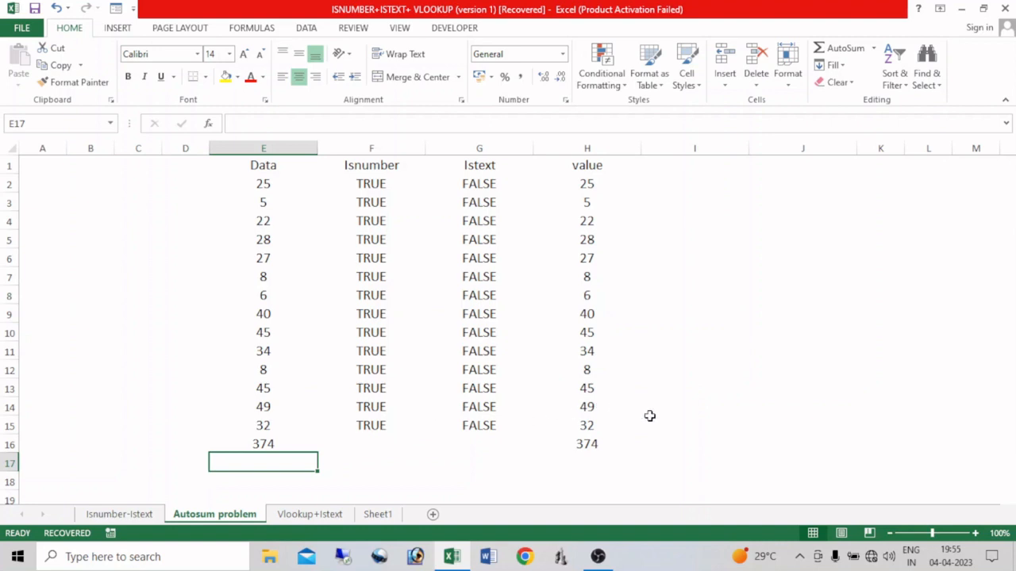
Step: Open the Vlookup+Istext sheet and review the names and mobile numbers offered for the Name/Mob No. lookup in F1
click(309, 515)
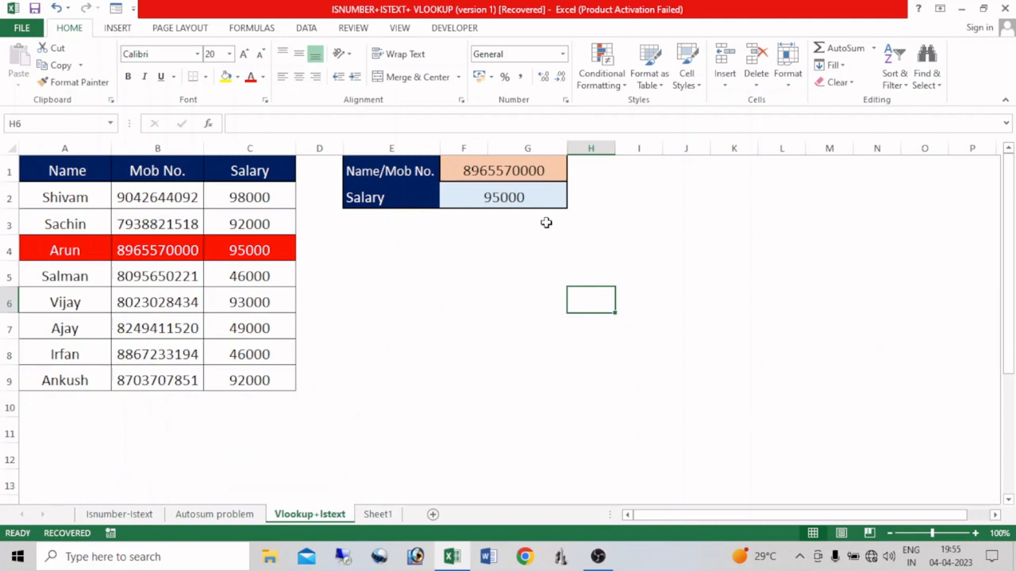
click(535, 171)
click(573, 174)
drag(572, 227, 574, 203)
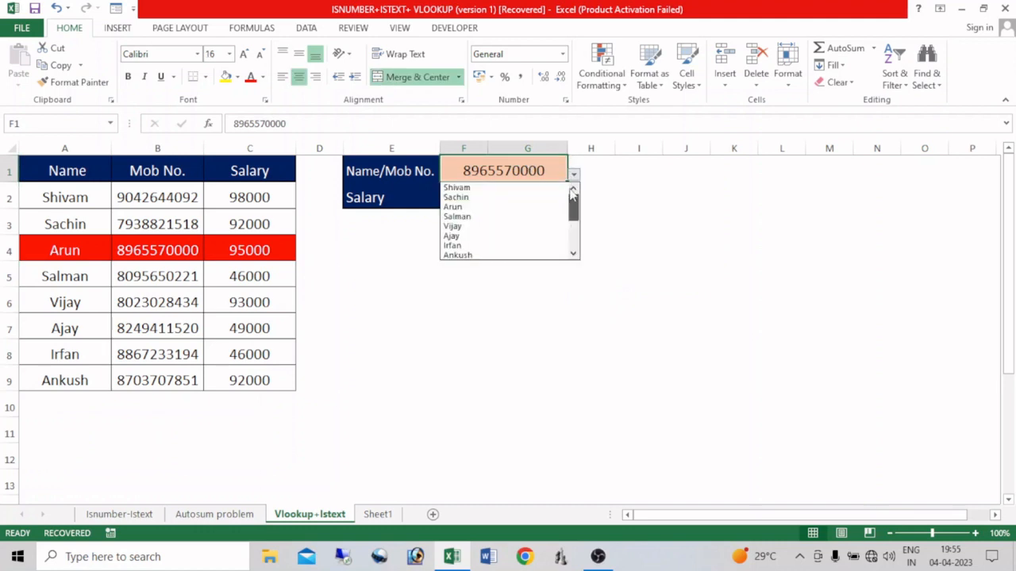
click(598, 211)
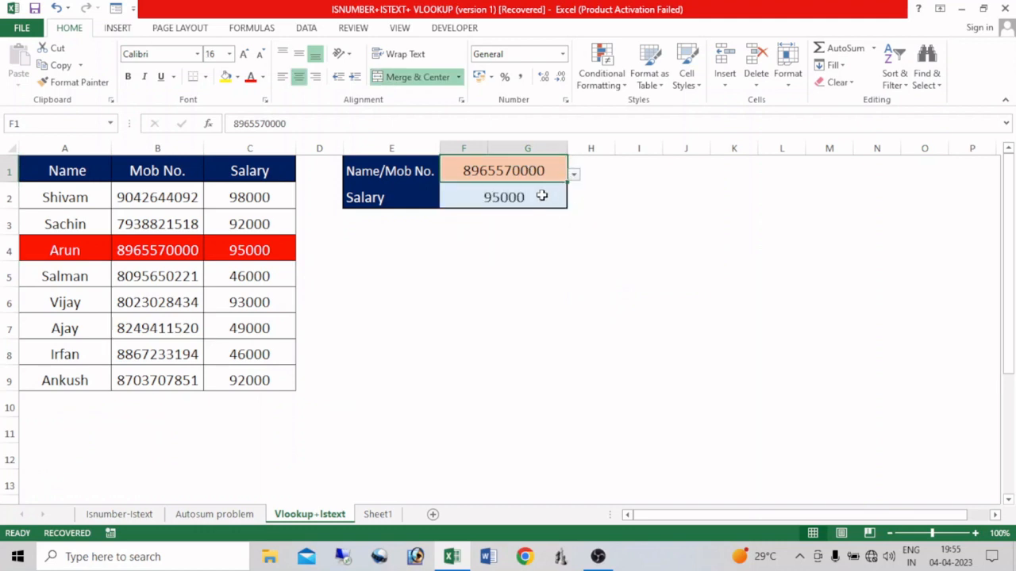
Step: Clear the existing salary formula from F2 and left-align the cell
click(518, 197)
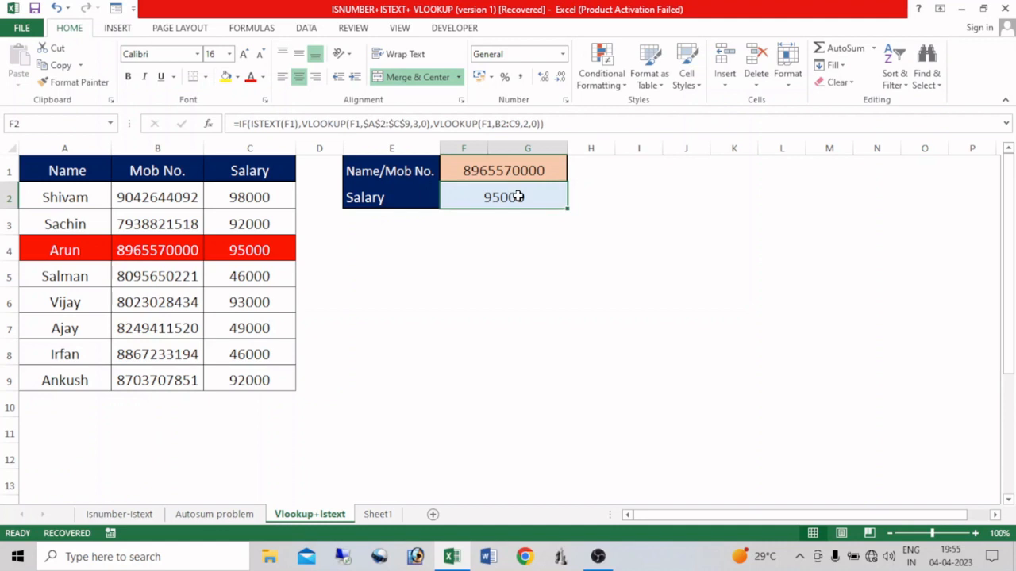
key(Delete)
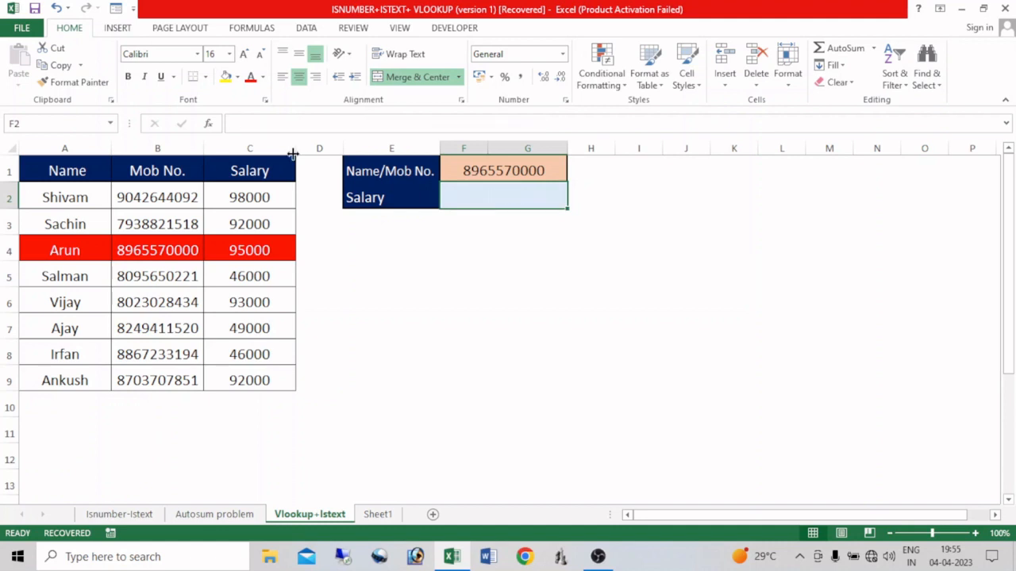
click(283, 76)
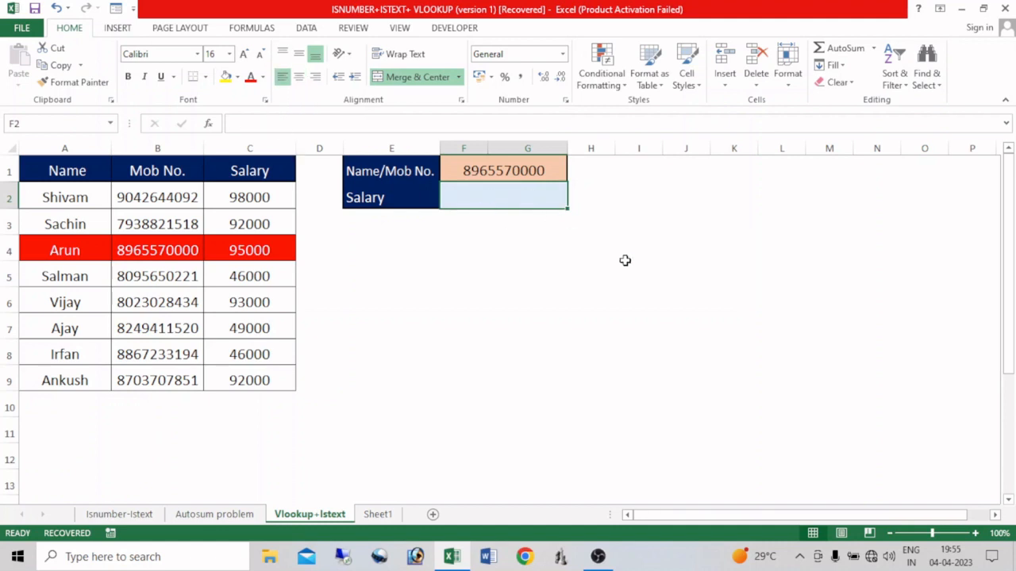
Step: Start an IF formula in the Salary cell F2 with ISTEXT(F1) as its logical test
text(=)
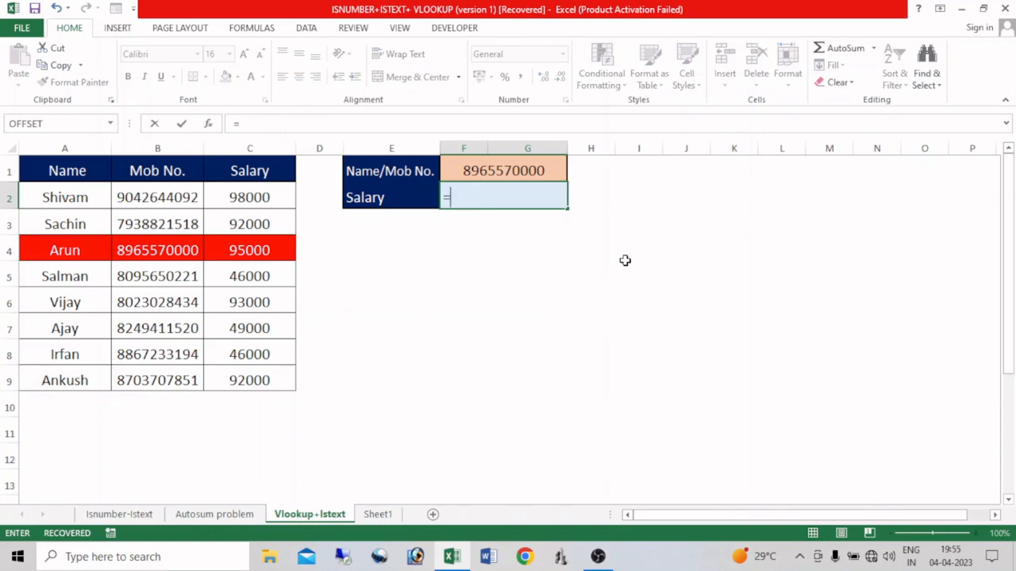
text(if)
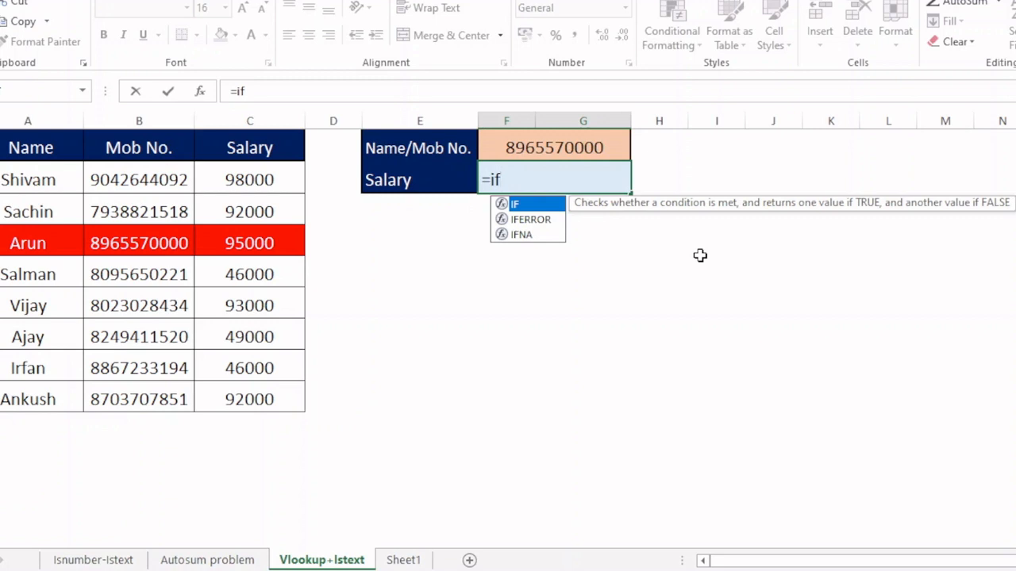
key(Tab)
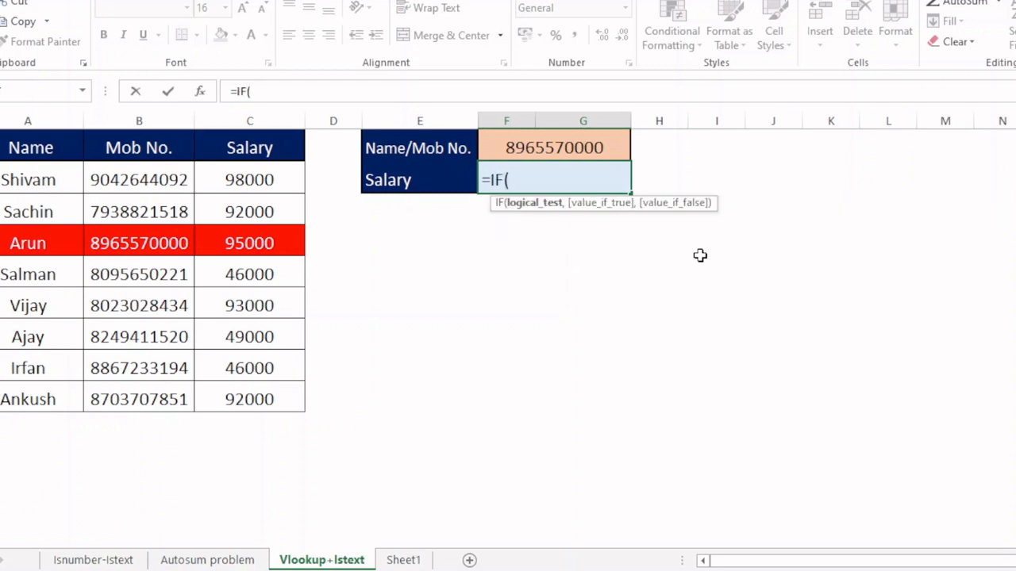
text(istext)
key(Tab)
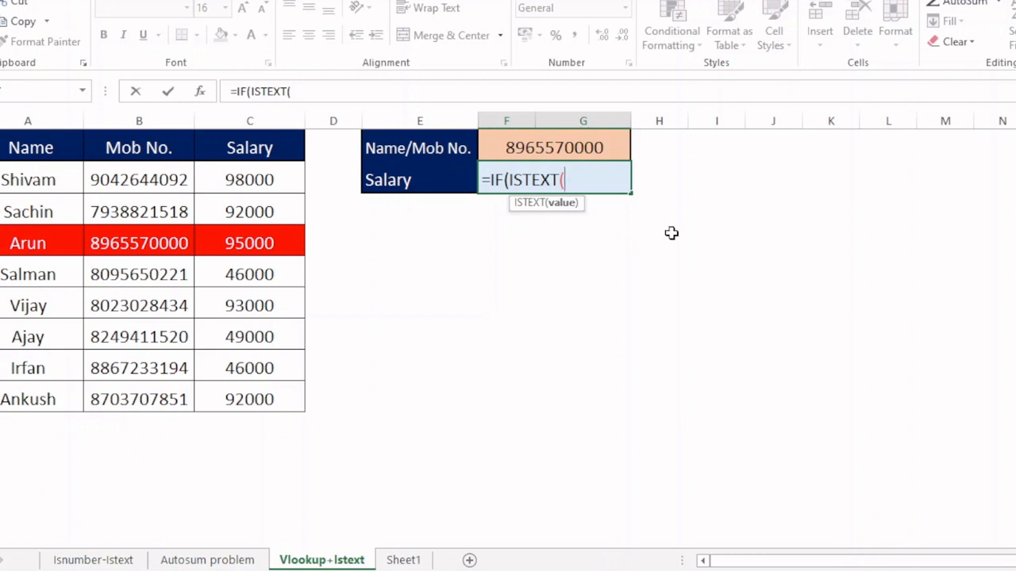
click(566, 150)
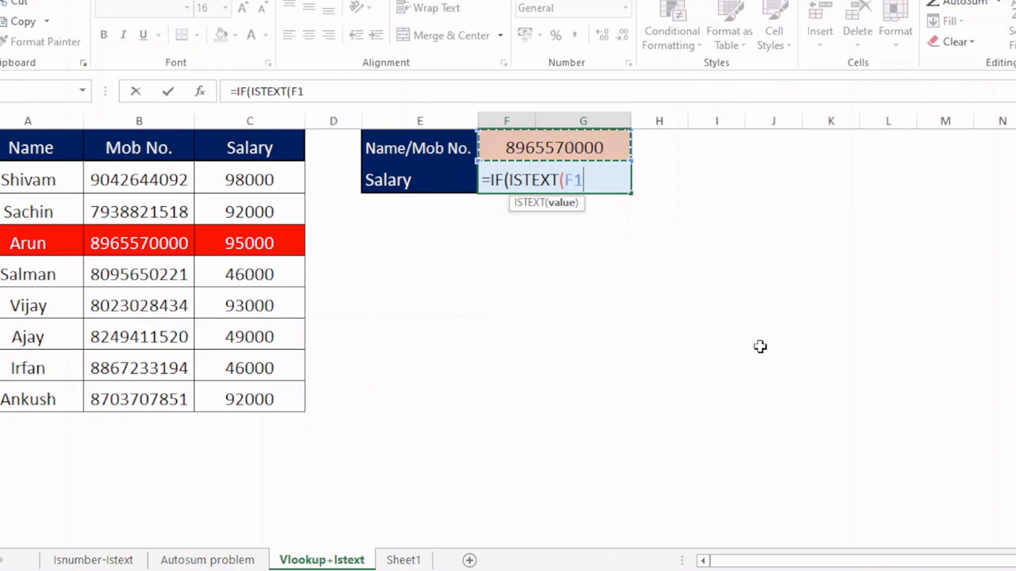
text())
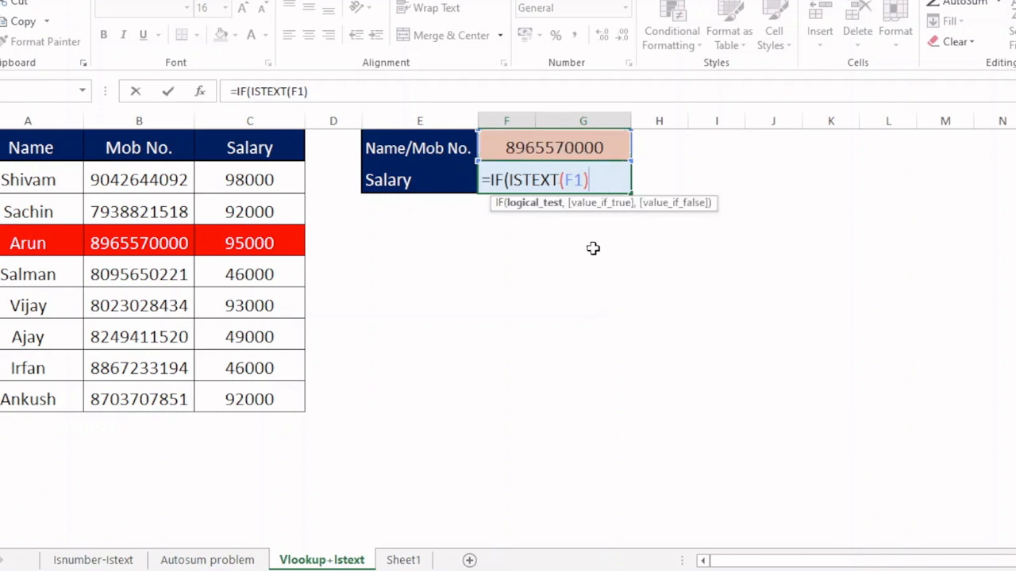
text(,)
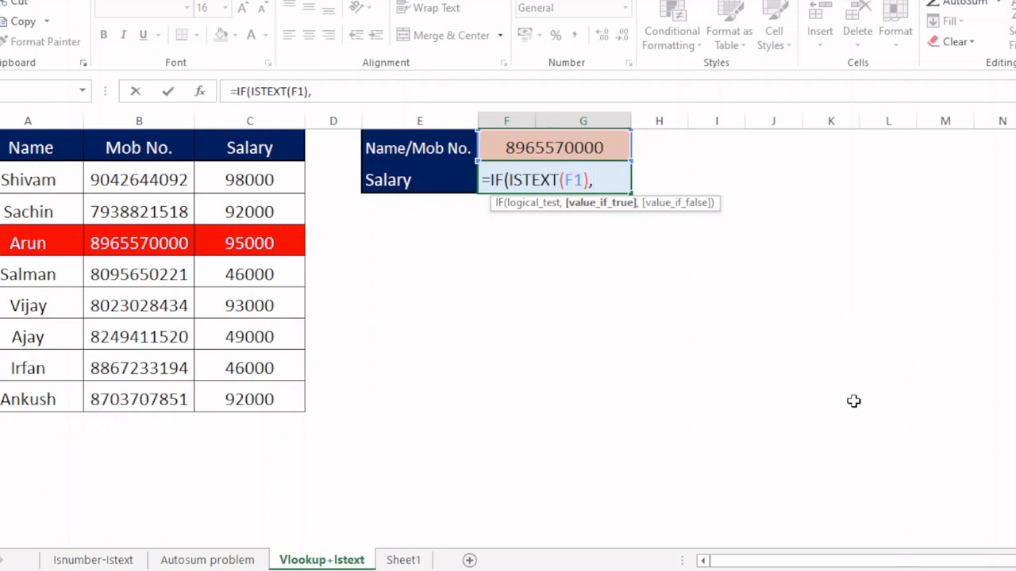
Step: Add VLOOKUP(F1,A2:C9,3,0) as the value if true of the IF formula in F2
text(vloo)
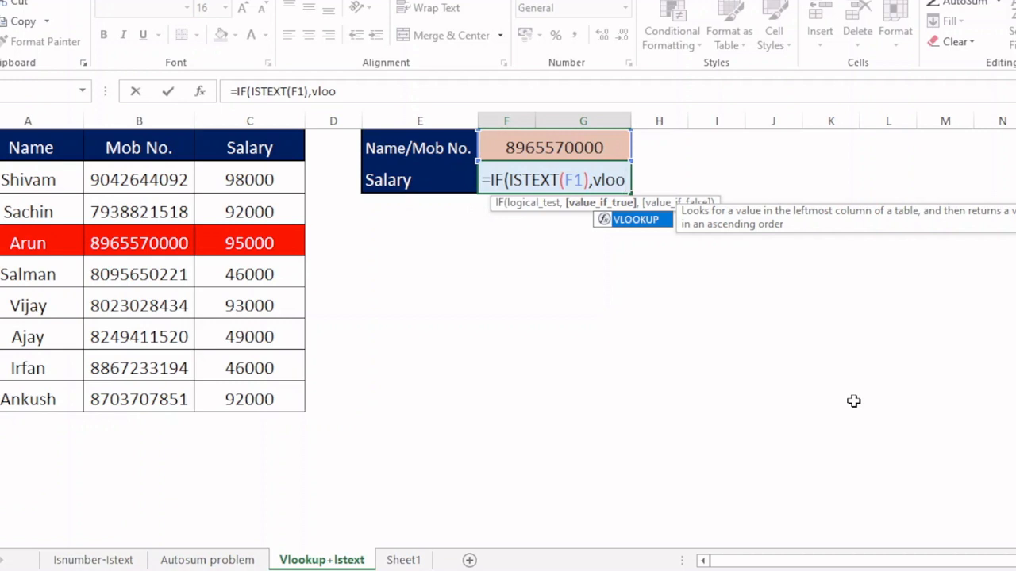
key(Tab)
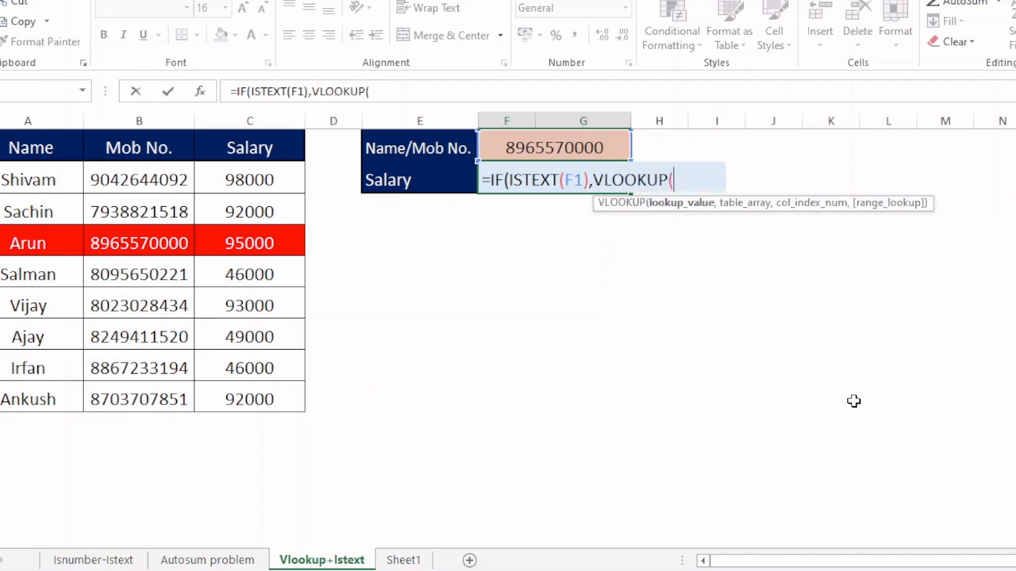
click(572, 148)
text(,)
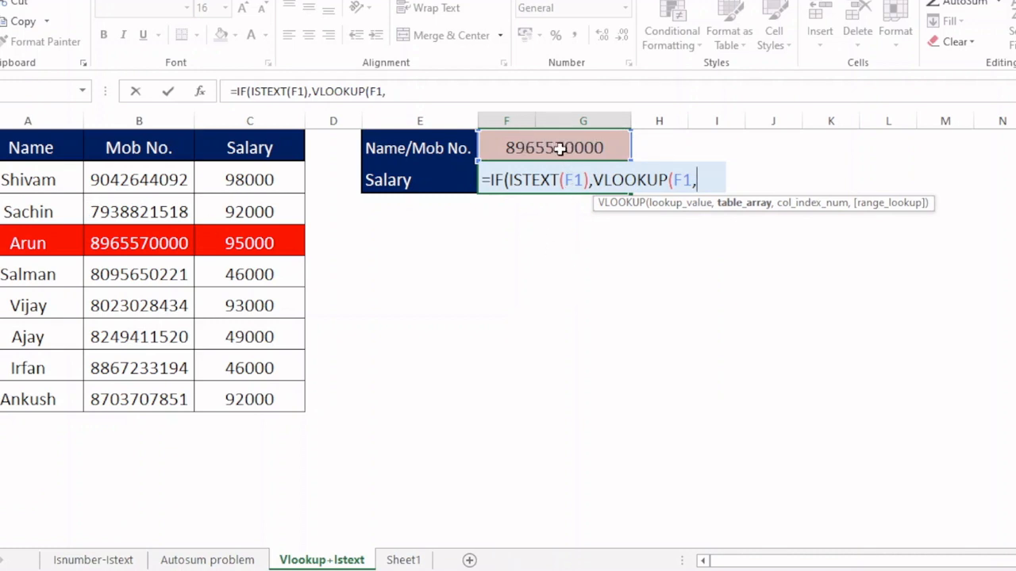
drag(40, 177, 235, 397)
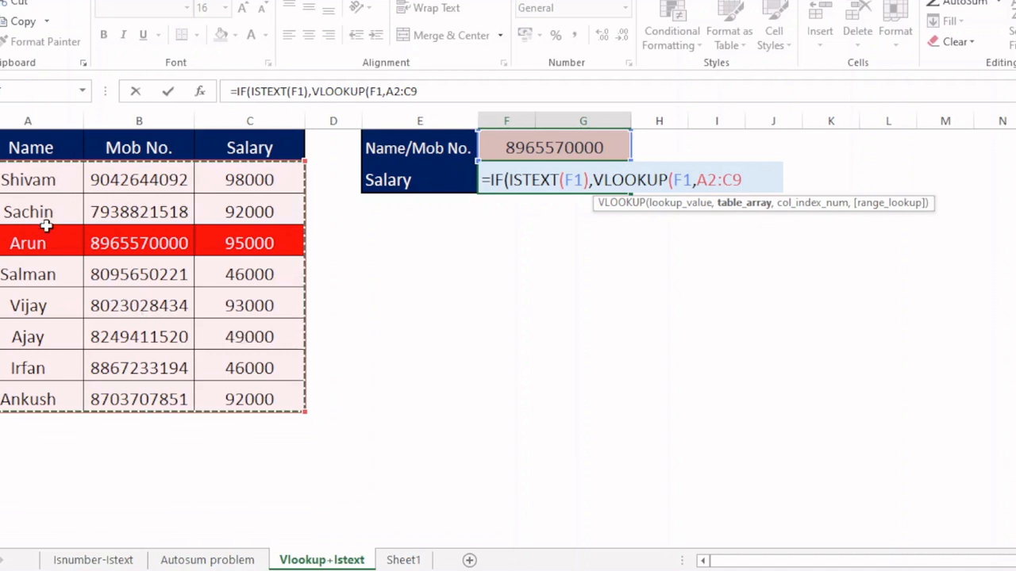
text(,)
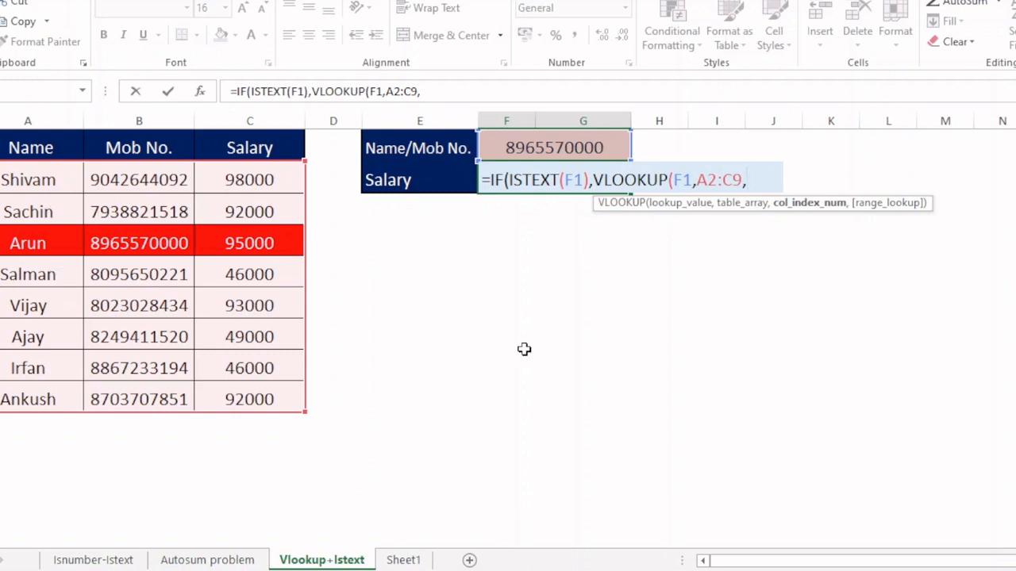
text(3,)
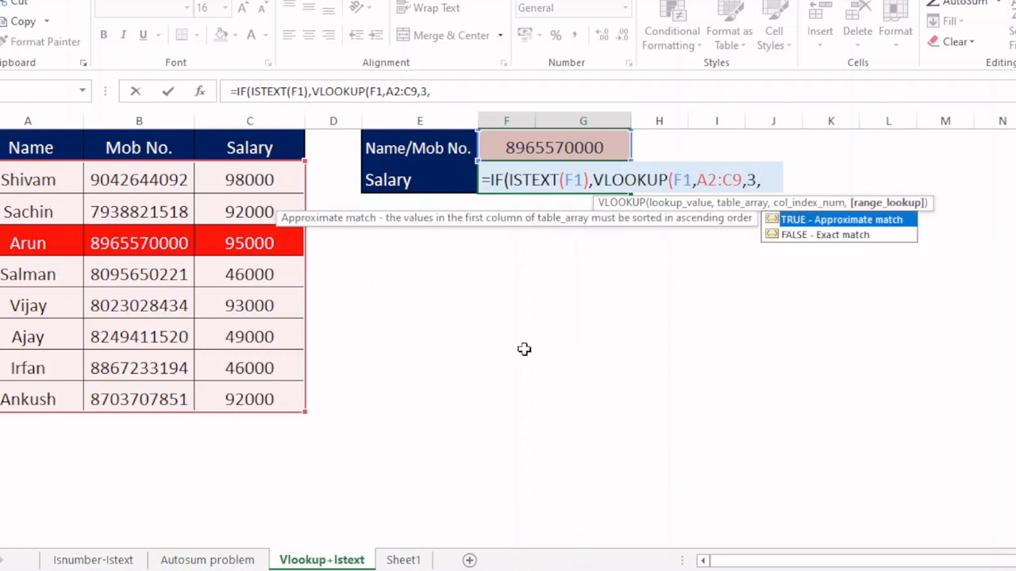
text(0))
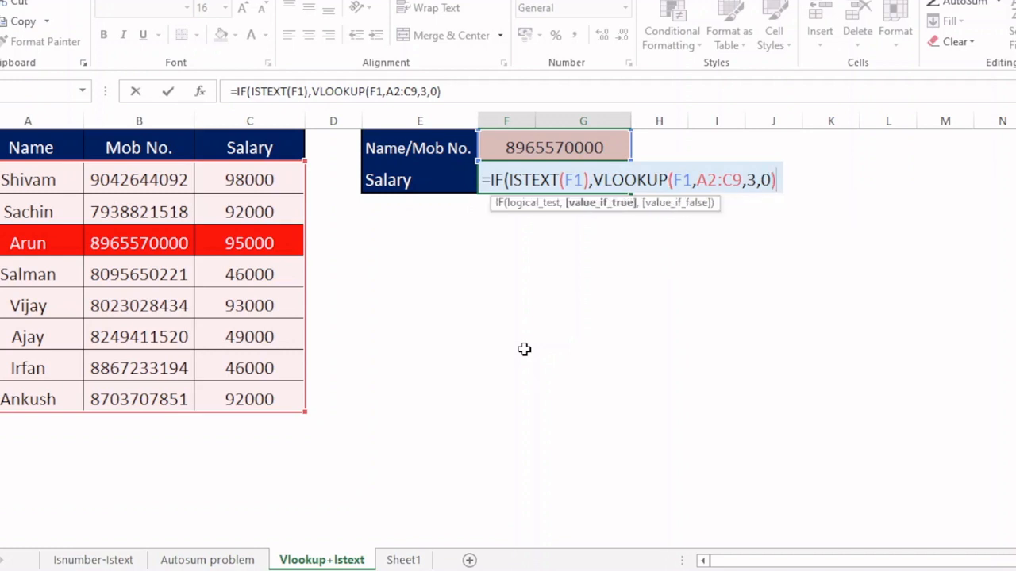
text(,)
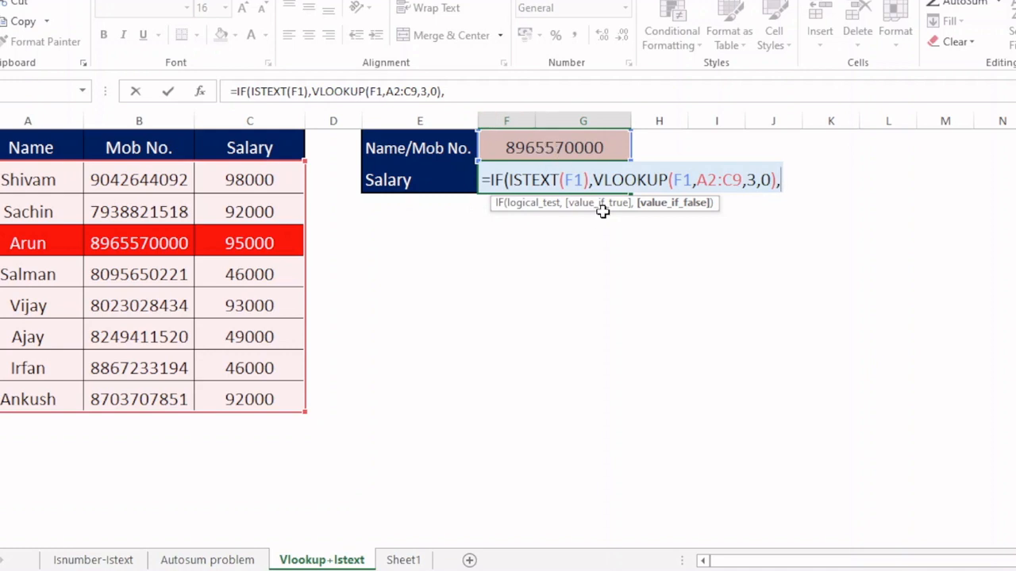
Step: Complete the F2 formula with VLOOKUP(F1,B2:C9,2,0) as the value if false, and center the salary result in the cell
text(vlok)
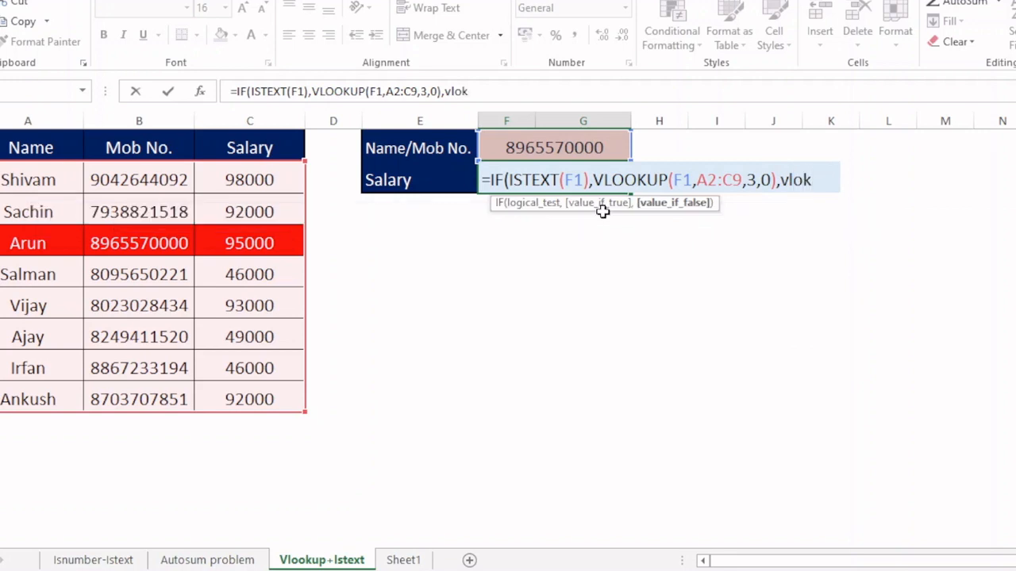
key(BackSpace)
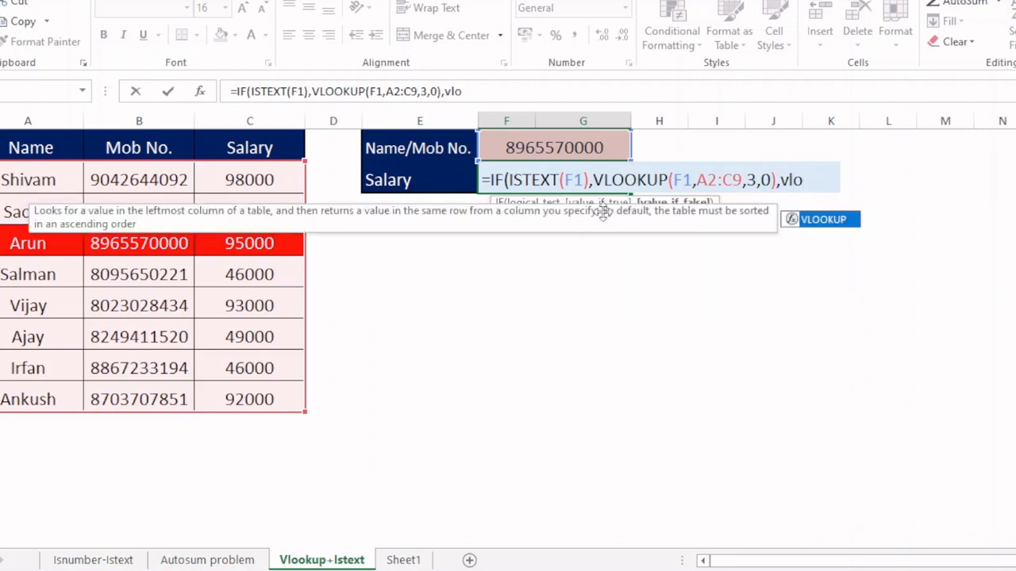
key(Tab)
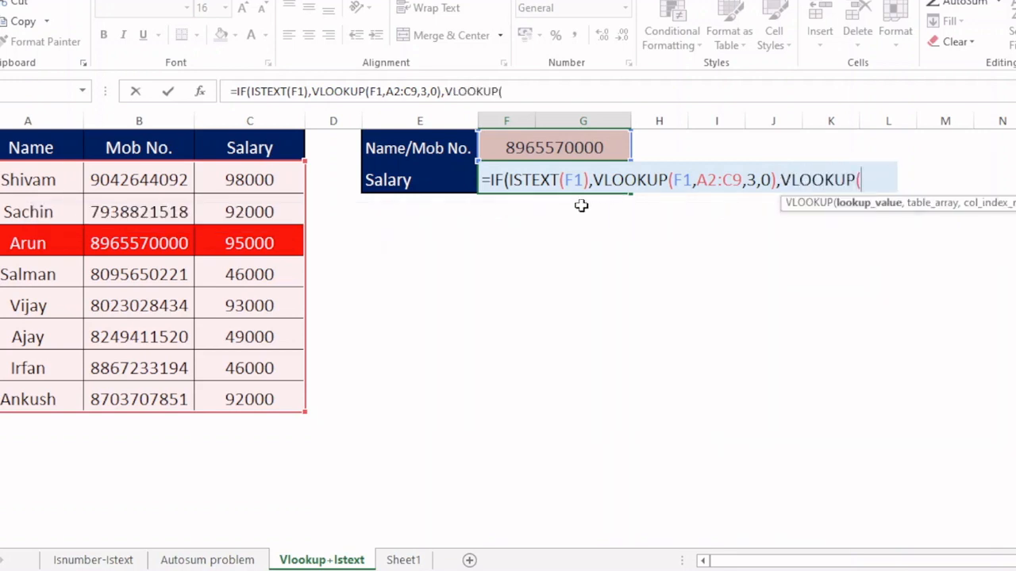
click(575, 146)
text(,)
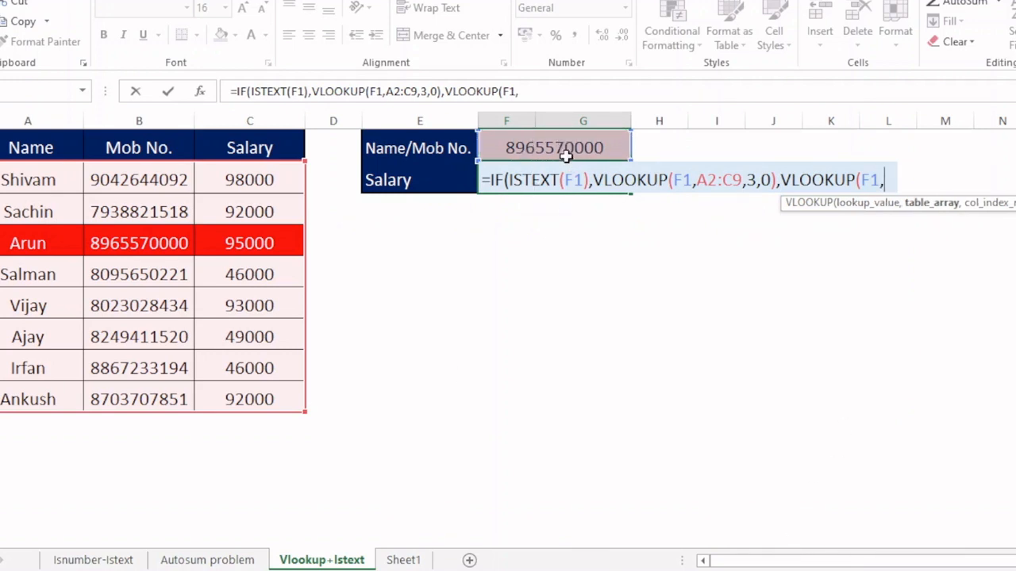
click(148, 189)
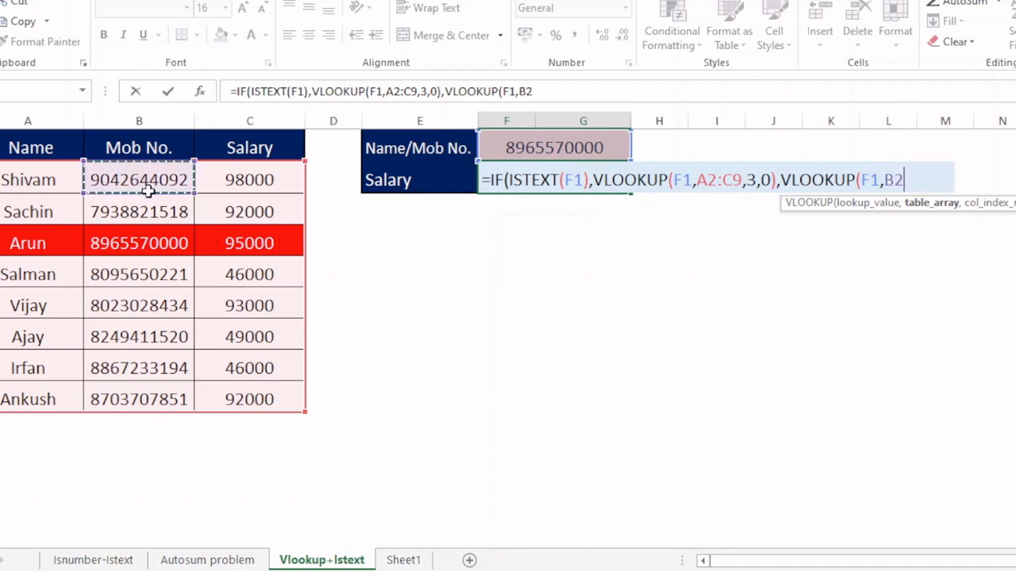
drag(147, 189, 249, 394)
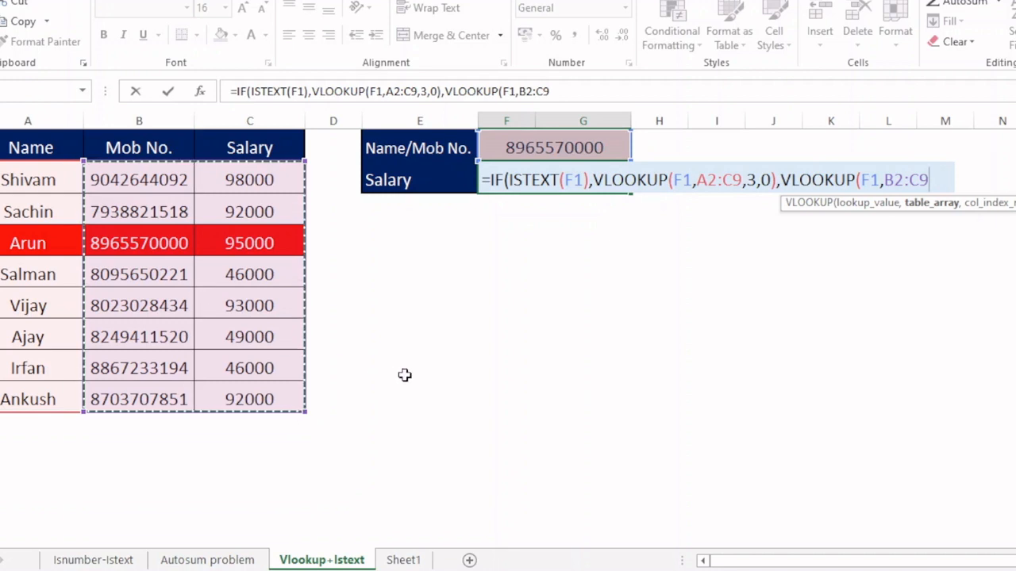
text(,)
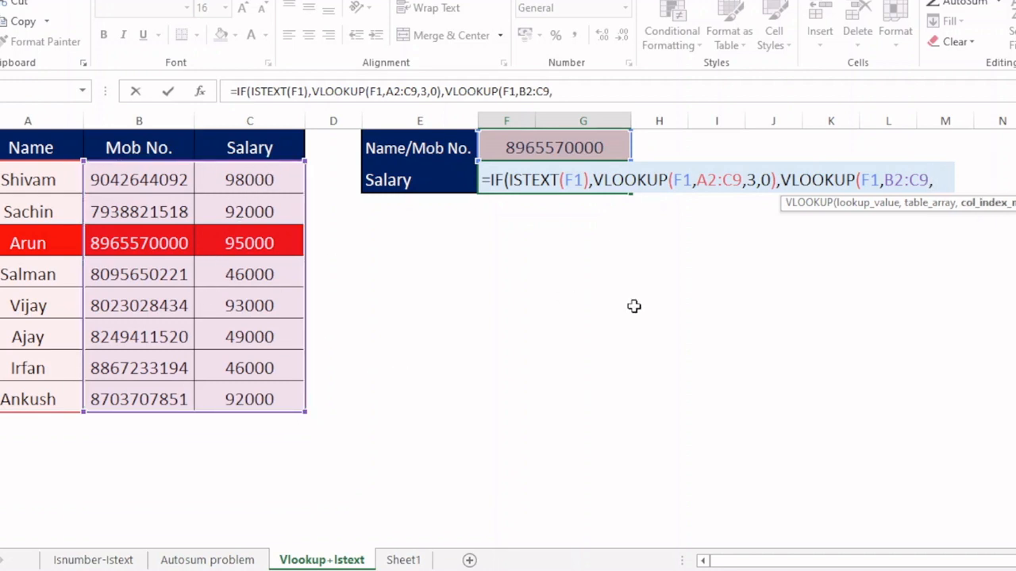
text(2,)
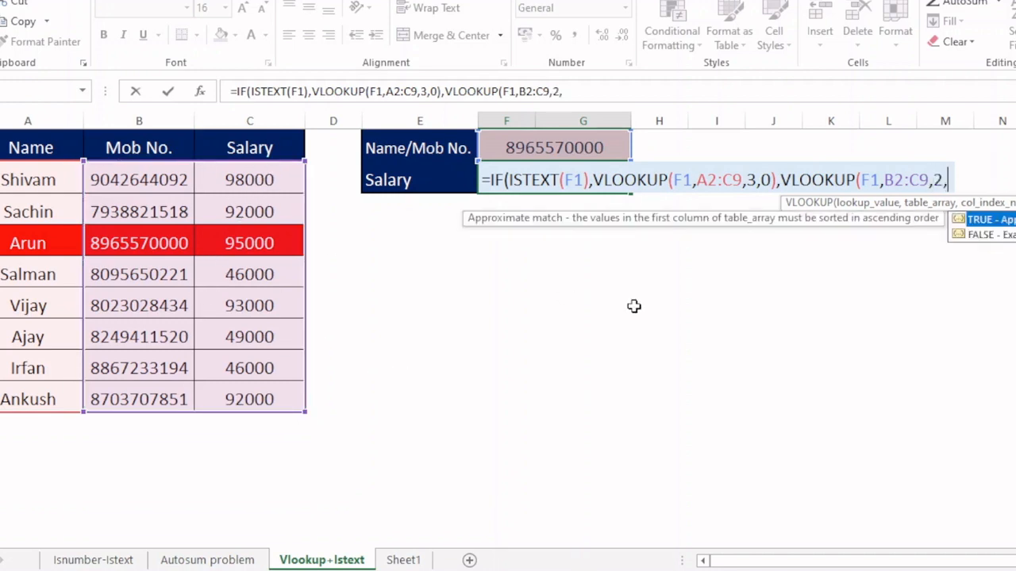
text(0)
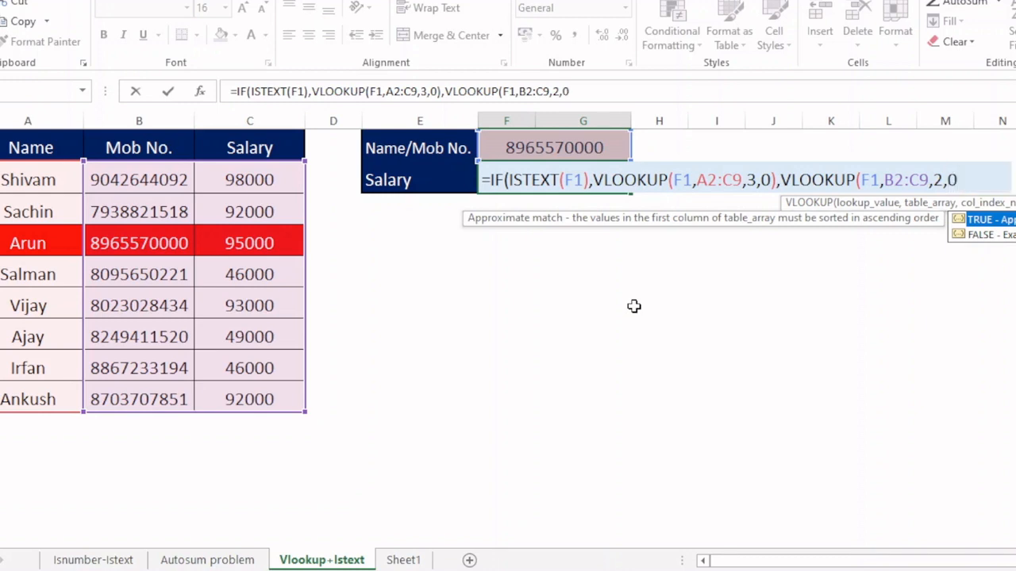
text())
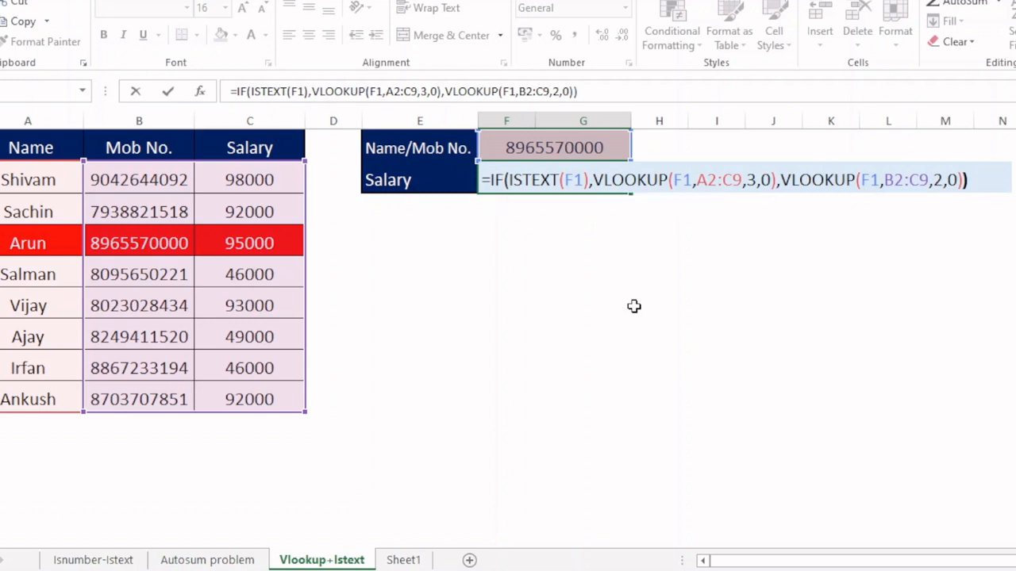
key(Return)
click(553, 180)
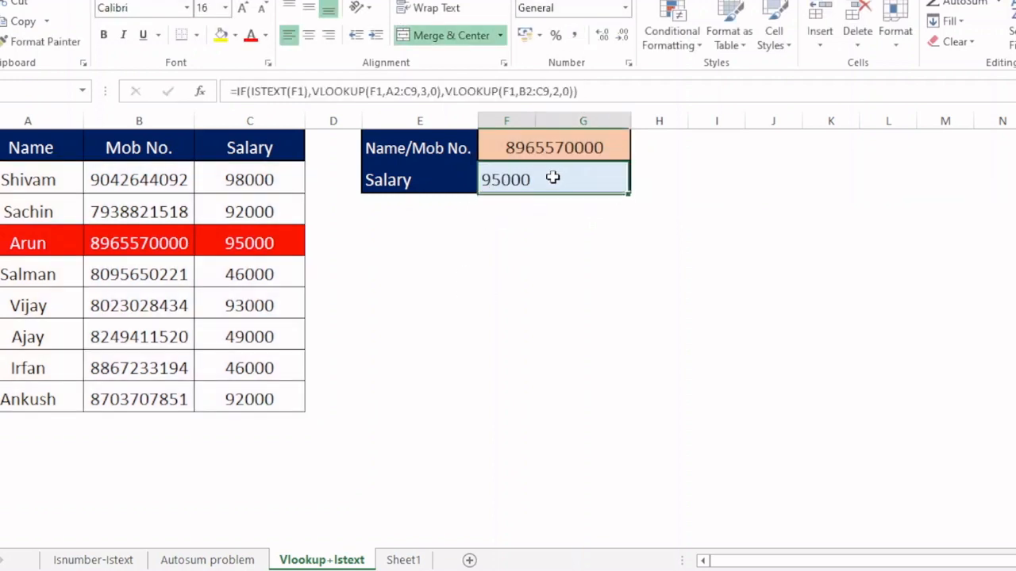
click(309, 35)
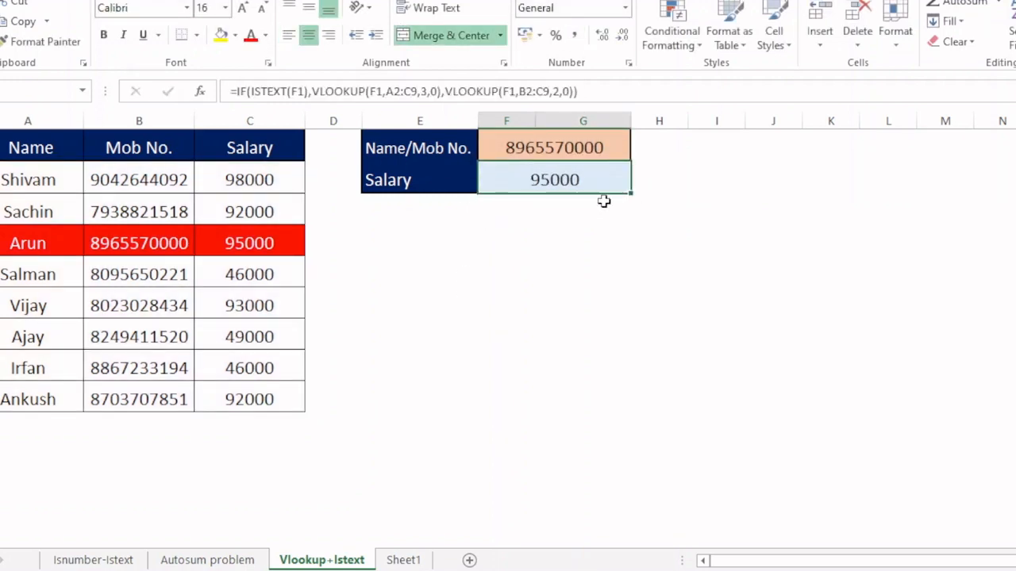
Step: Set the Name/Mob No. lookup in F1 to the employee name from row 5 of the table to test the formula
click(609, 143)
click(638, 152)
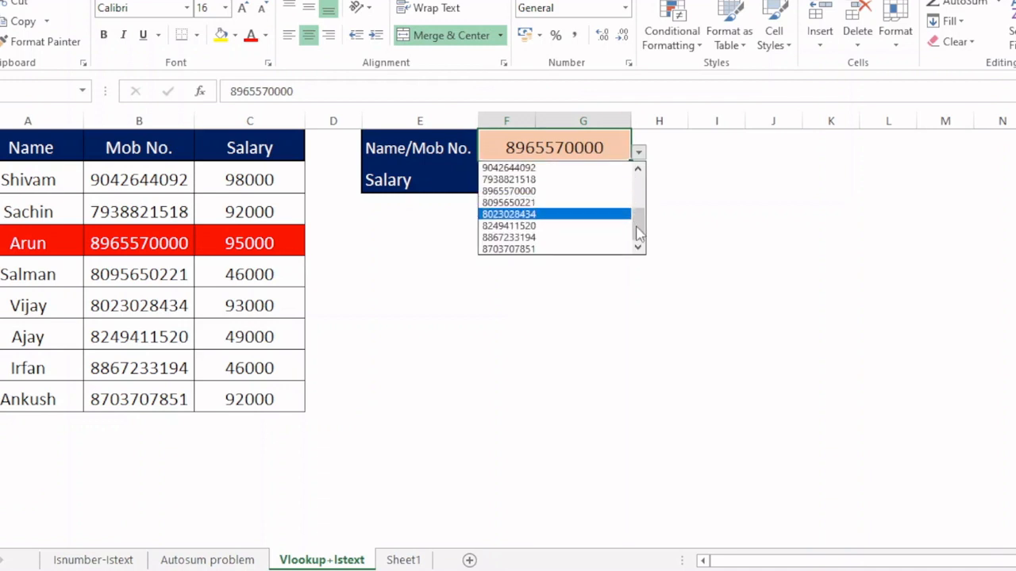
scroll(583, 195, up, 3)
click(524, 204)
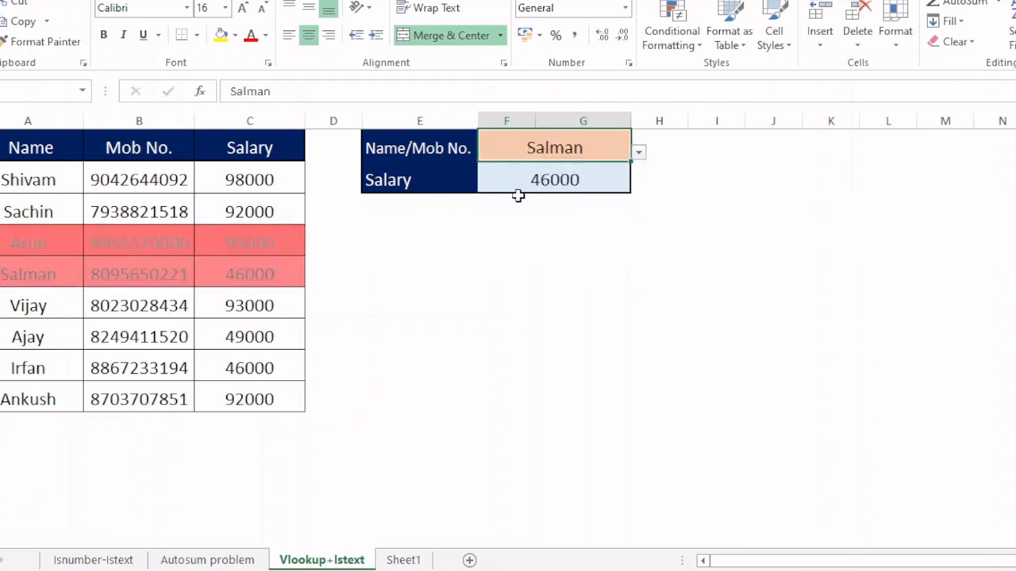
Step: Test the Name/Mob No. lookup in F1 with the employee name from row 4 and with that employee's mobile number
click(638, 155)
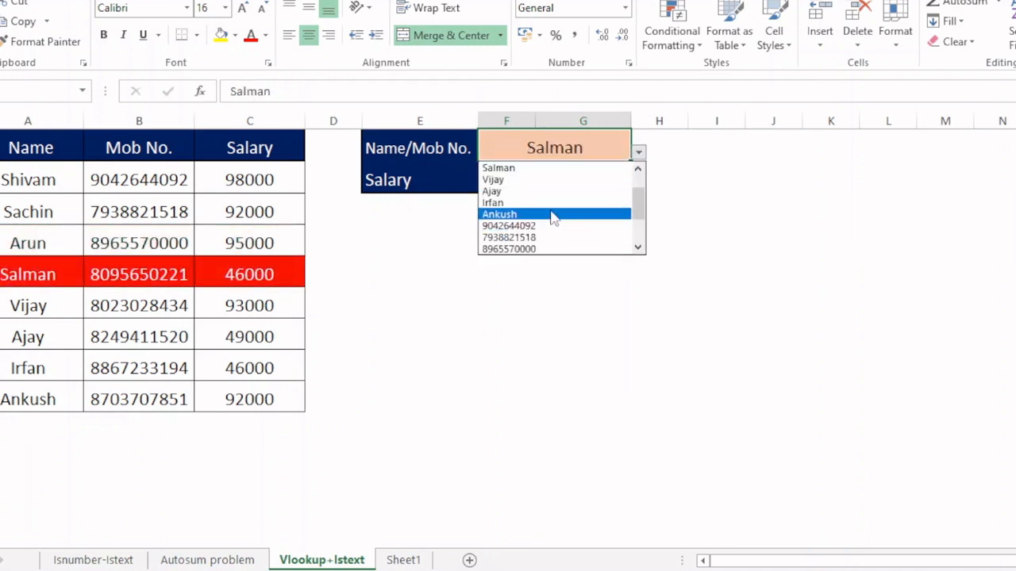
scroll(558, 207, up, 2)
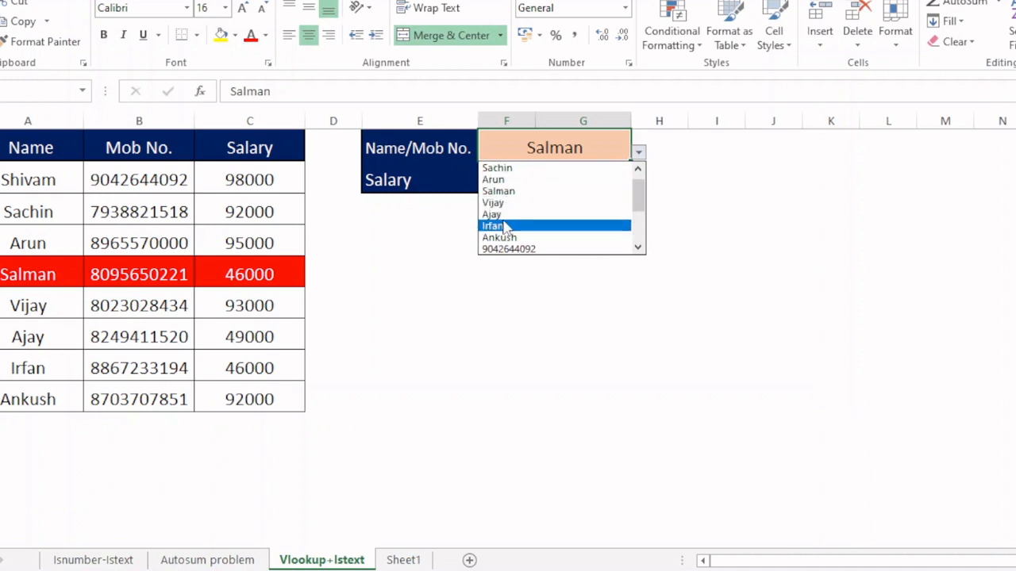
click(501, 180)
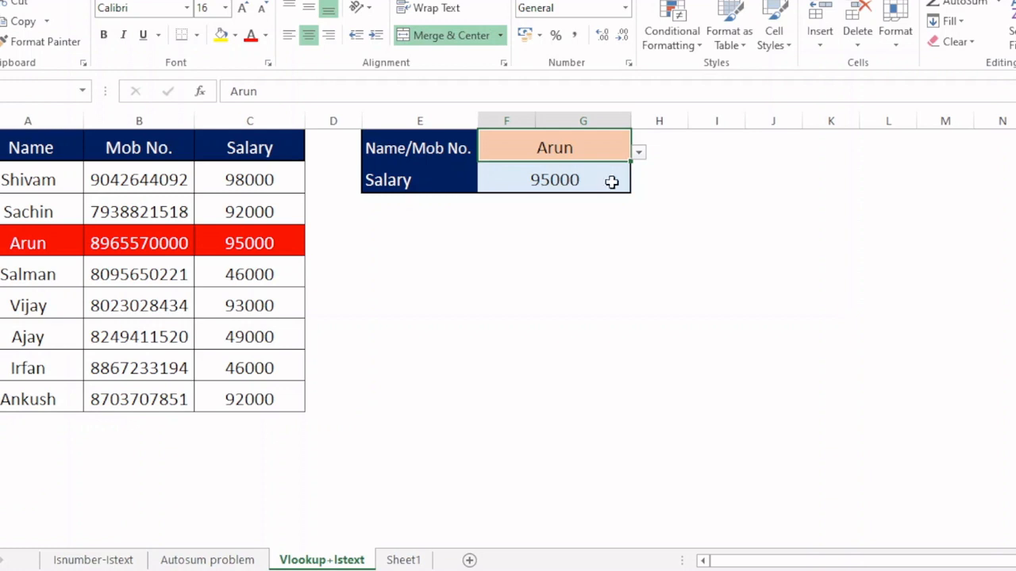
click(638, 152)
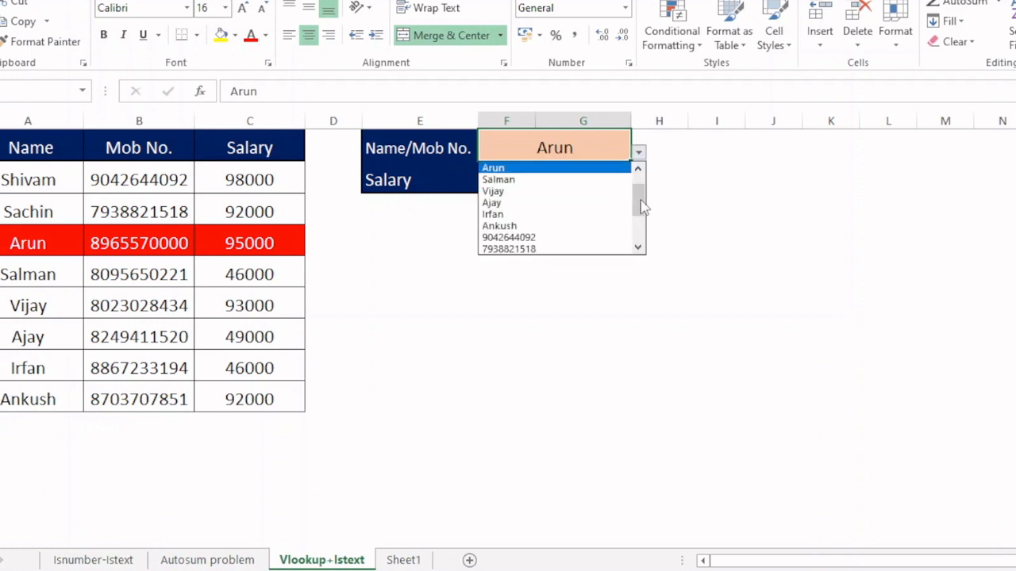
drag(640, 205, 644, 228)
click(538, 203)
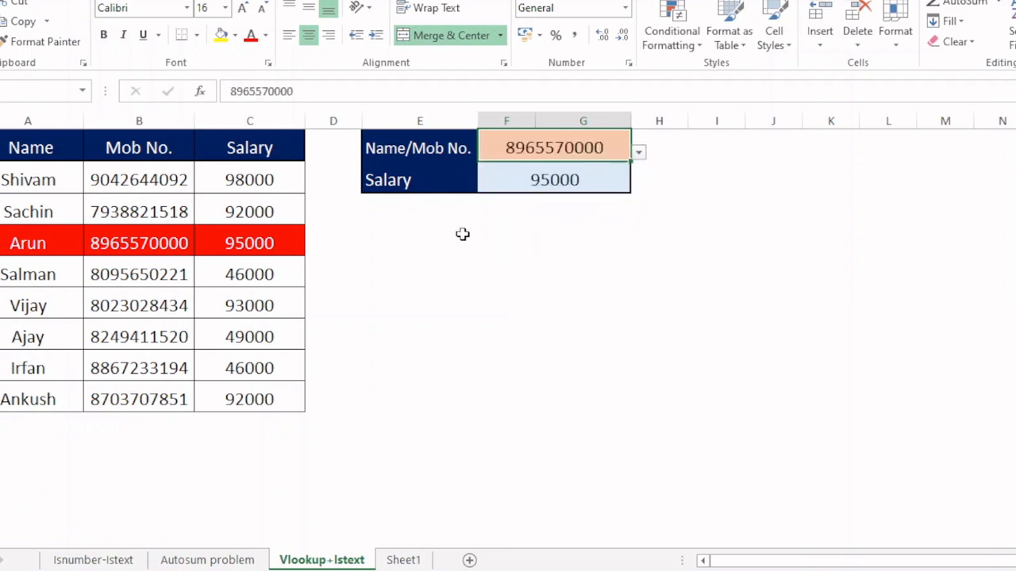
Step: Test the F1 lookup with the mobile number from row 7, and set it to that same employee's name
click(638, 152)
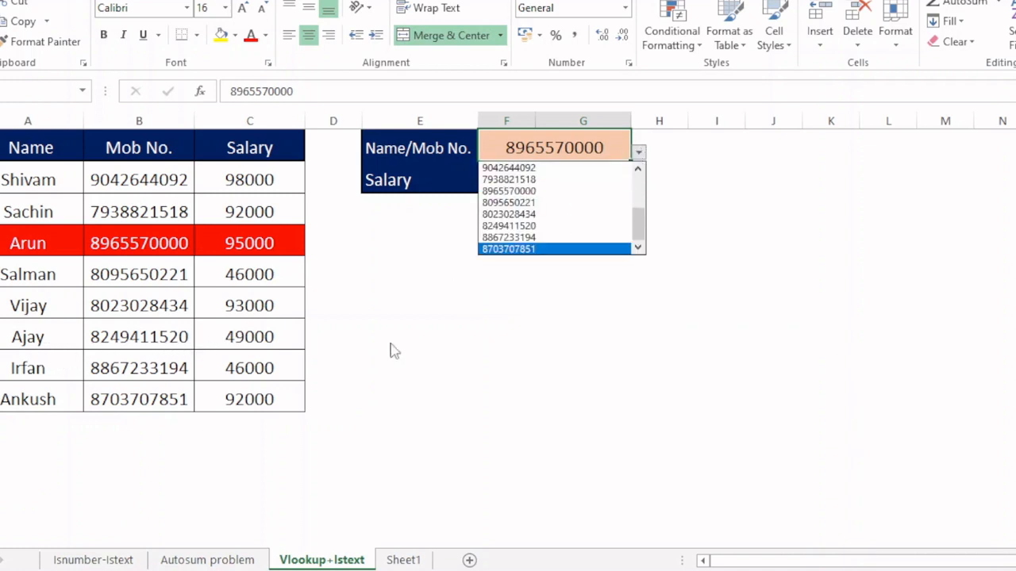
click(533, 226)
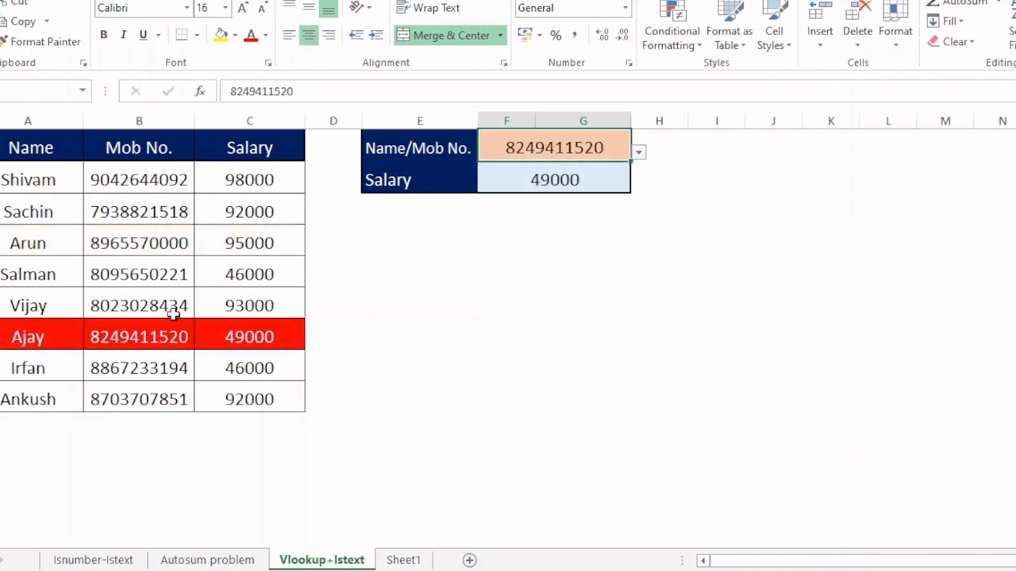
click(638, 153)
scroll(540, 206, up, 2)
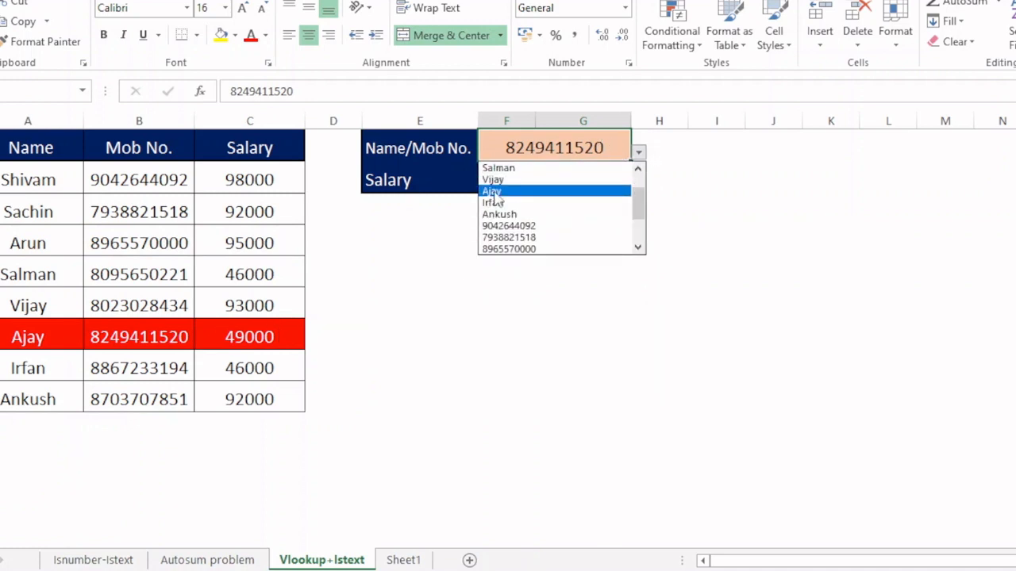
click(494, 194)
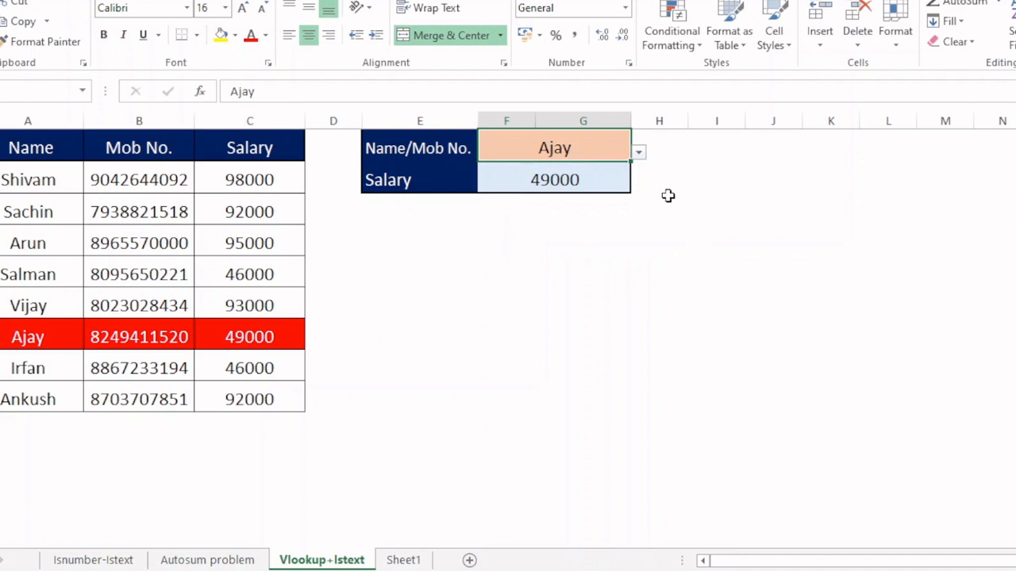
Step: Open the Salary formula in F2 to review its IF, ISTEXT and VLOOKUP parts
click(593, 181)
key(F2)
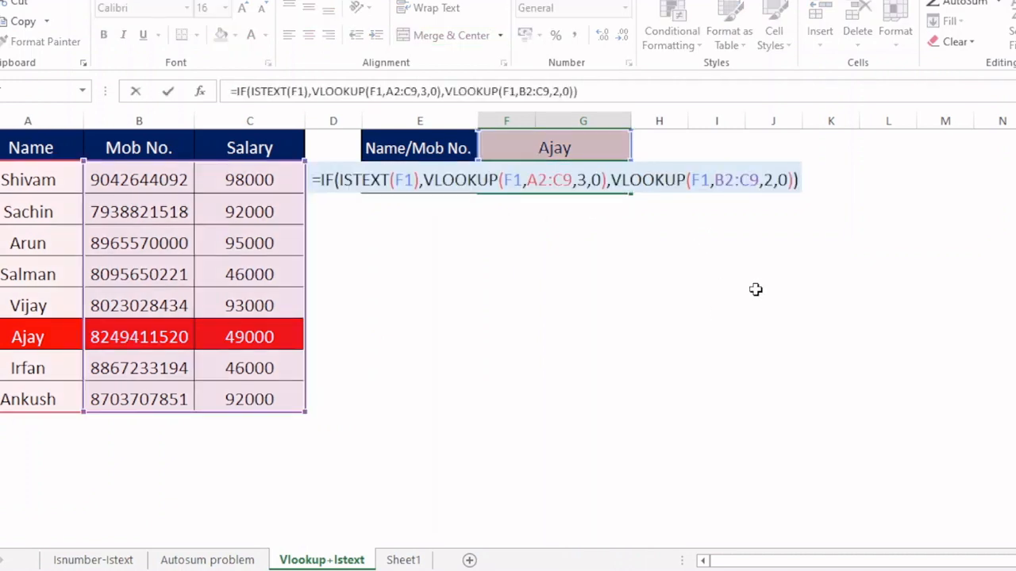